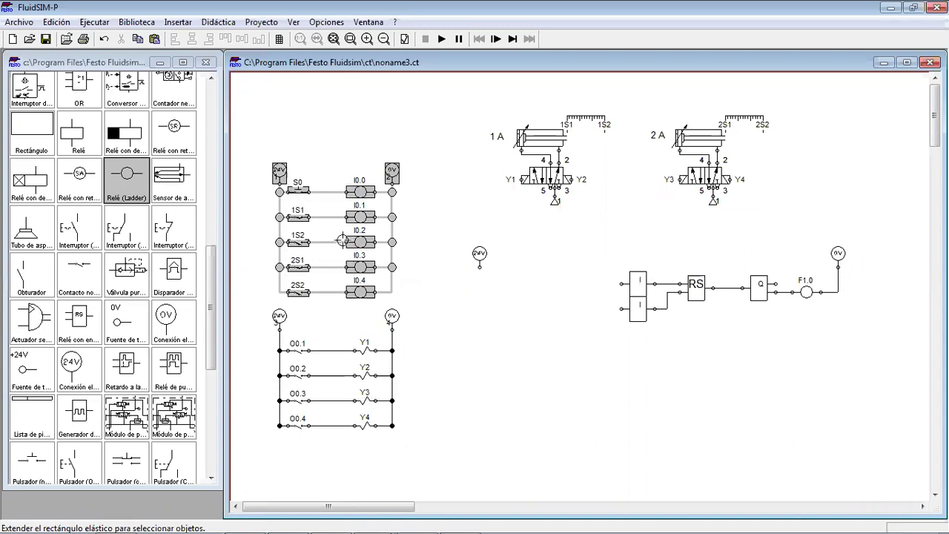
Step: Shift the two input blocks and the RS block closer to the output block, keeping them connected
click(413, 230)
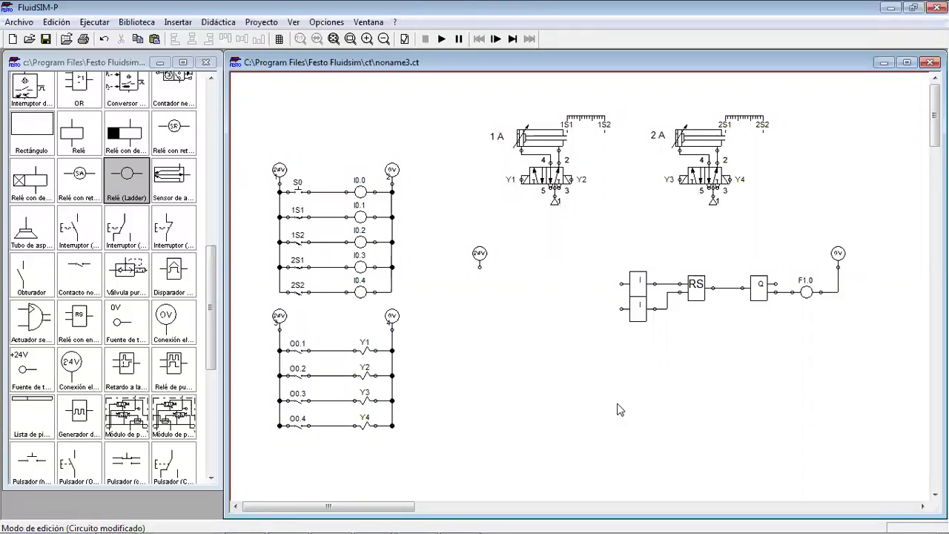
click(806, 293)
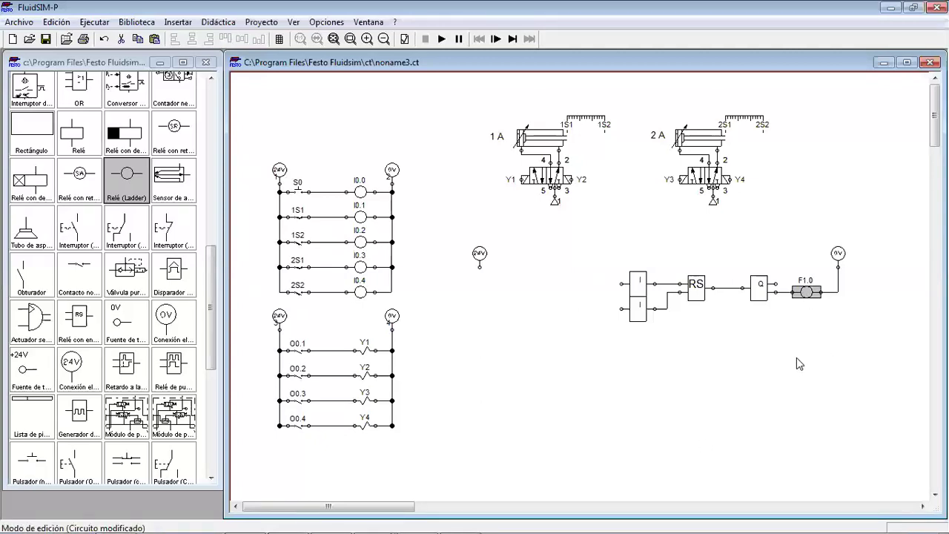
drag(615, 256, 730, 362)
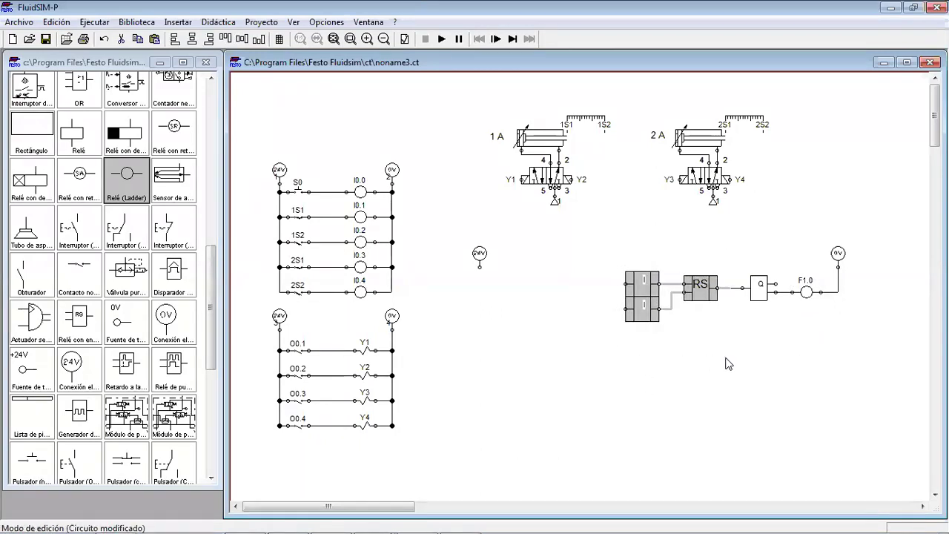
drag(702, 294, 710, 293)
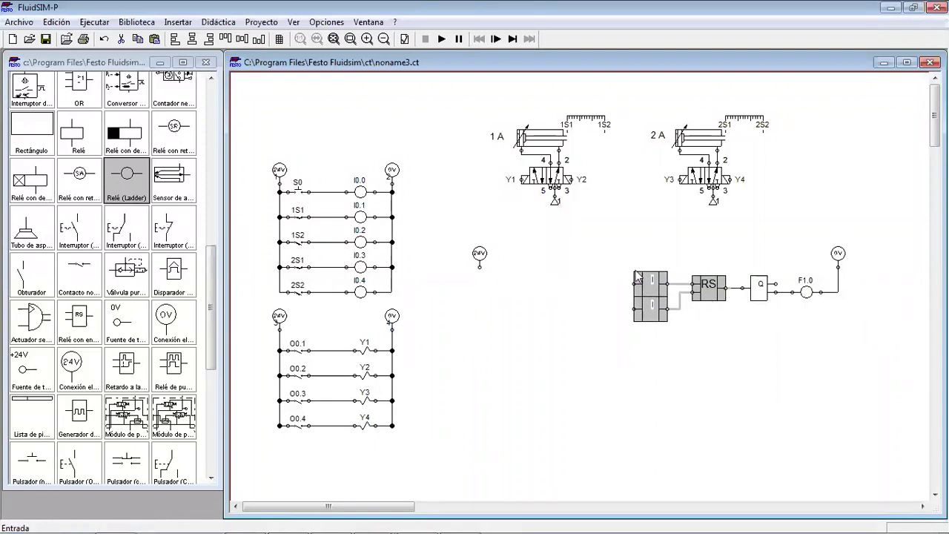
click(629, 319)
drag(625, 258, 692, 344)
key(Right)
key(Right)
click(691, 344)
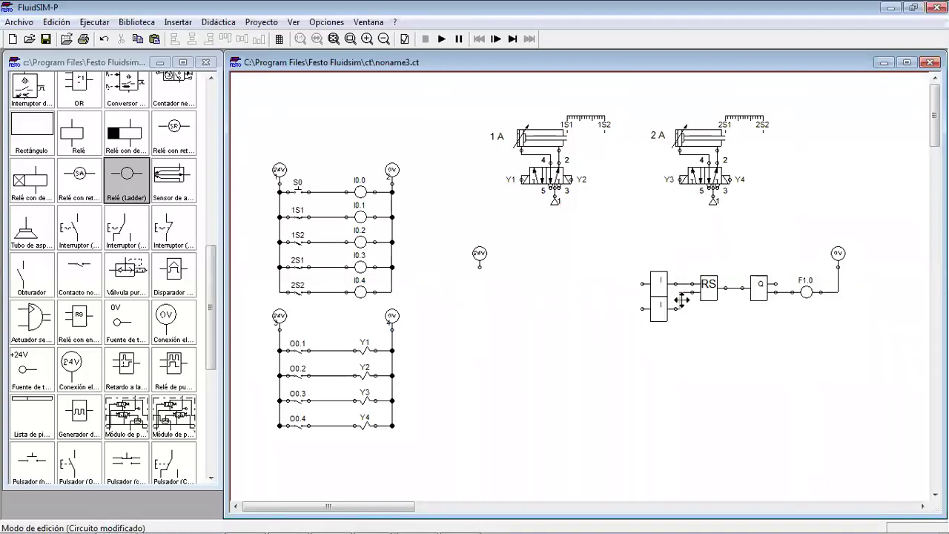
click(763, 384)
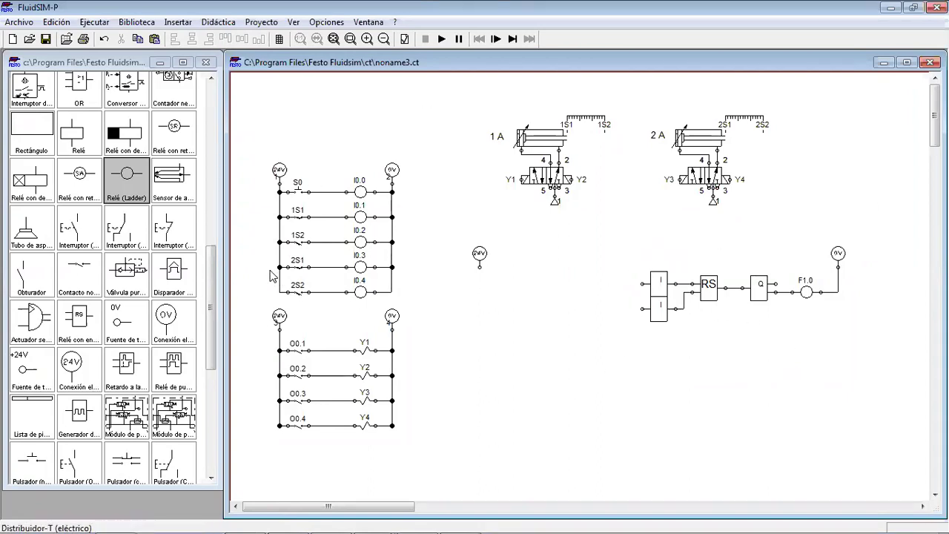
Step: Add an ellipse from the component library and resize it to enclose the inputs, RS block, output and F1.0 relay
click(209, 276)
drag(207, 272, 209, 144)
drag(127, 279, 657, 250)
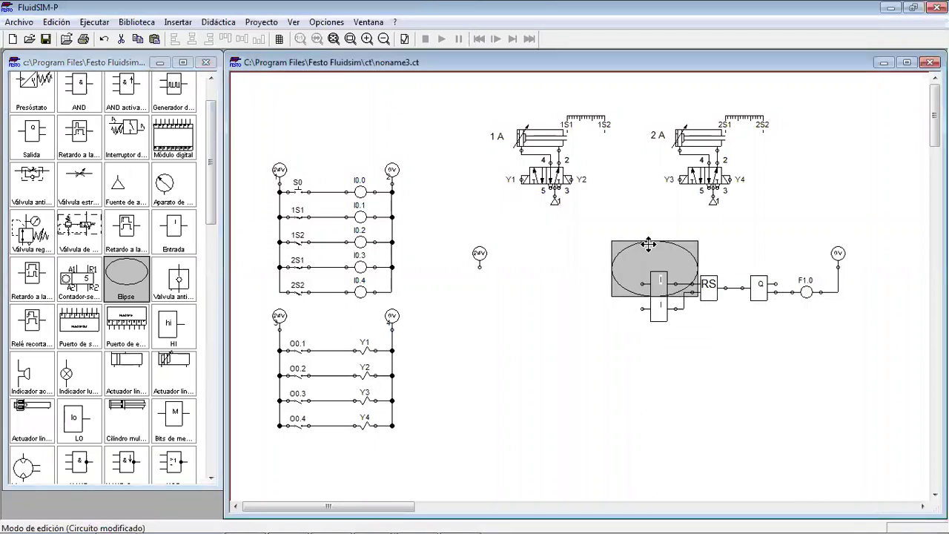
drag(704, 289, 791, 386)
drag(721, 383, 704, 306)
drag(767, 324, 826, 324)
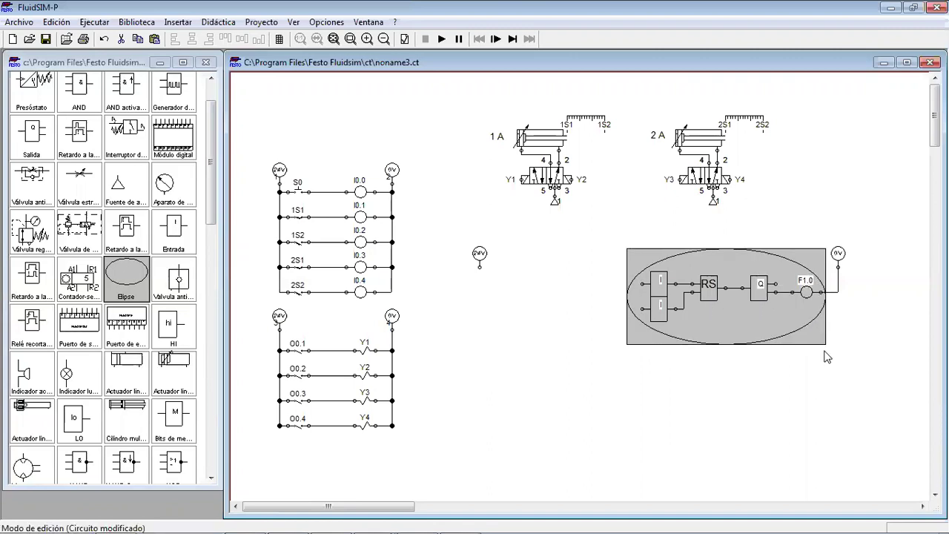
click(738, 240)
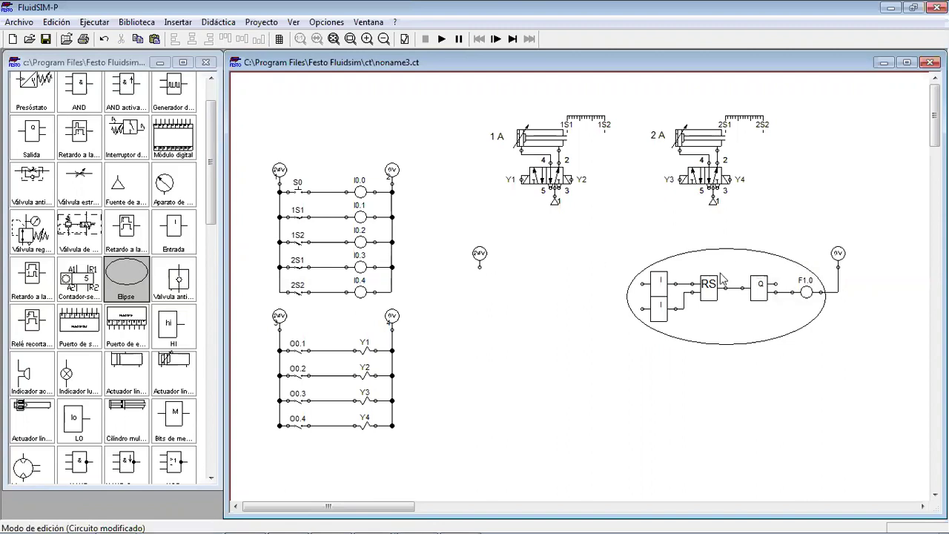
Step: Copy the "1 A" text label to just above the ellipse and change its text to F1.0
click(499, 138)
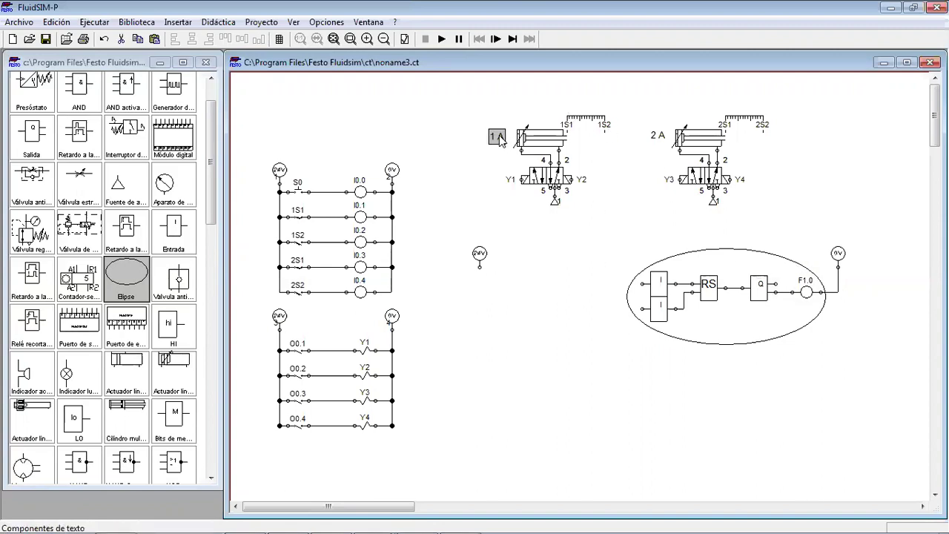
key(ctrl+c)
key(ctrl+v)
drag(601, 317, 727, 241)
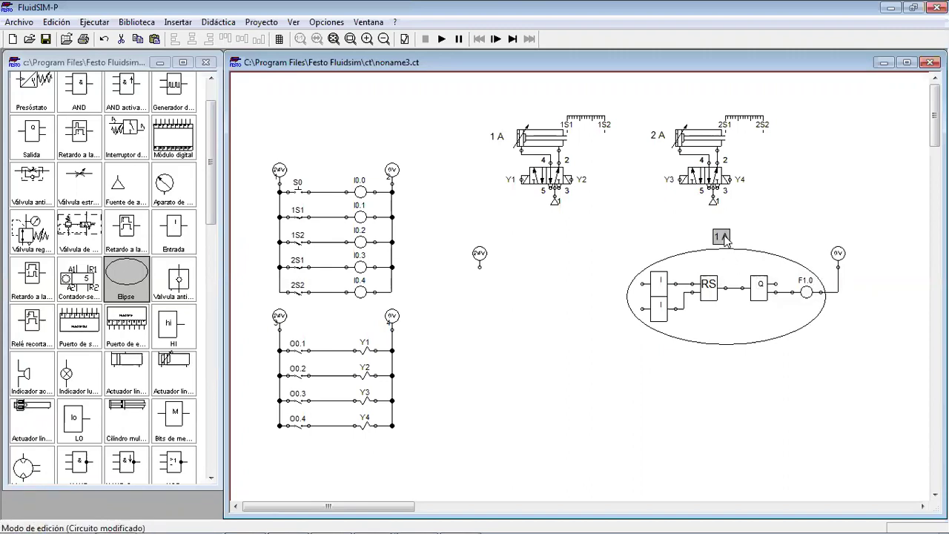
double_click(725, 241)
text(F1.0)
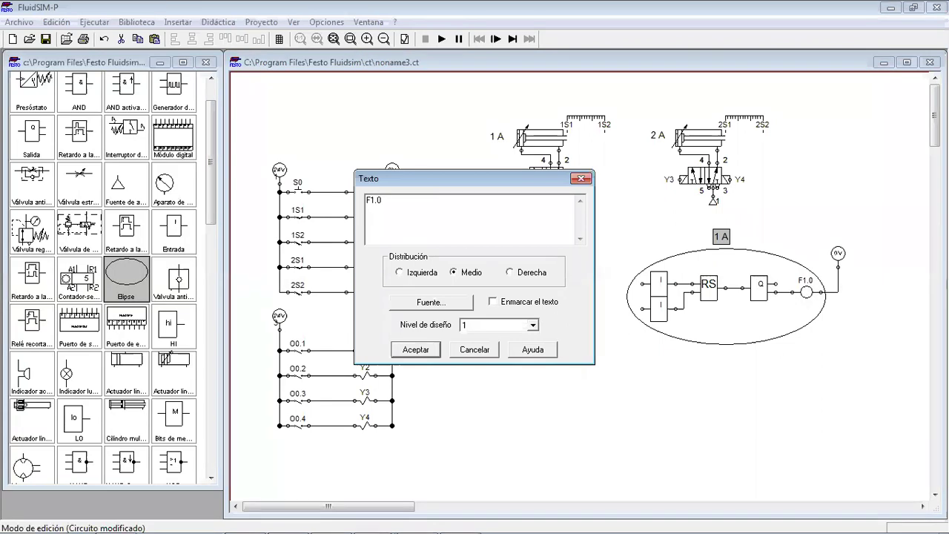
key(Escape)
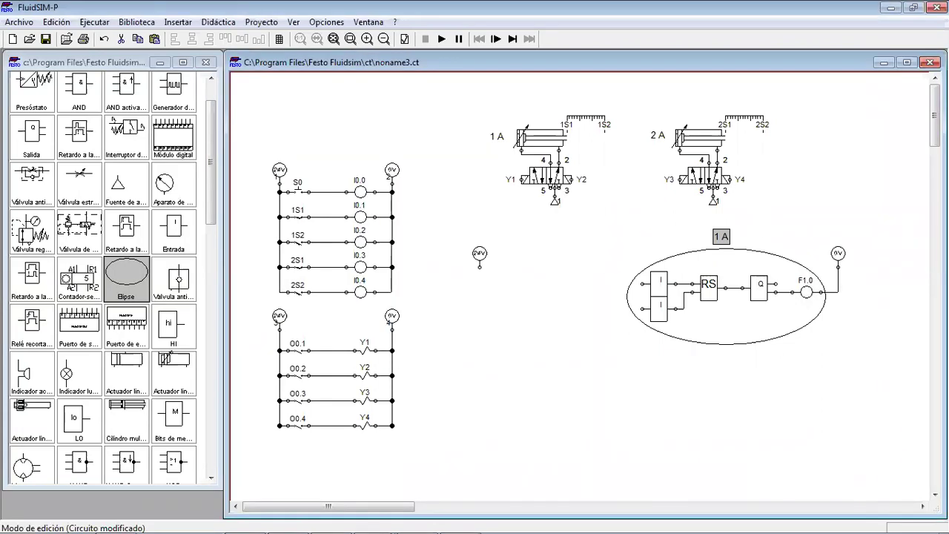
click(753, 434)
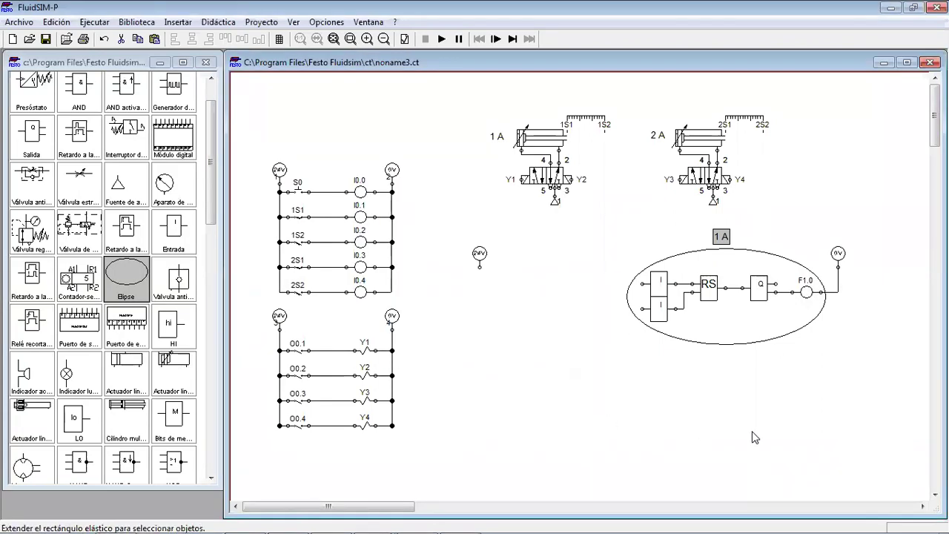
Step: Duplicate the F1.0 text label and place the two labels at the ellipse's upper-left and lower-left edges
click(727, 237)
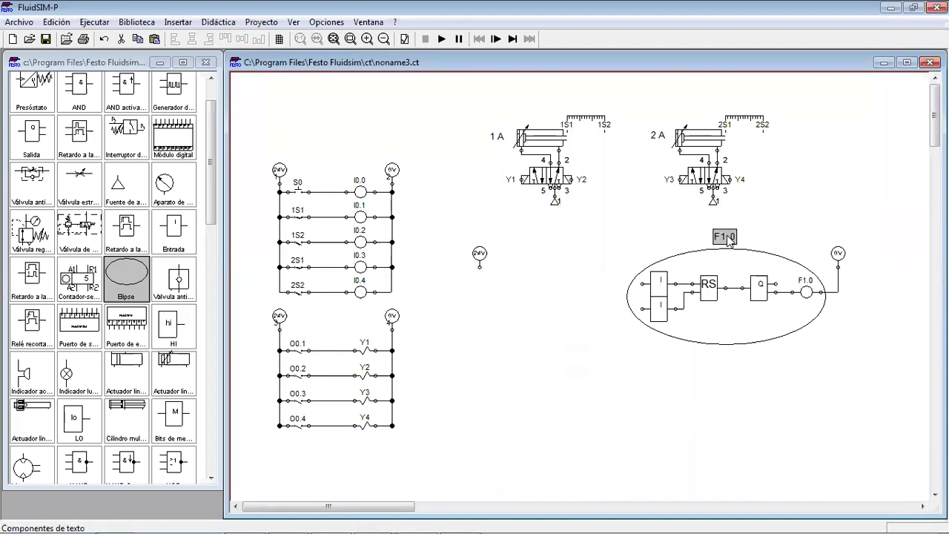
key(ctrl+c)
key(ctrl+v)
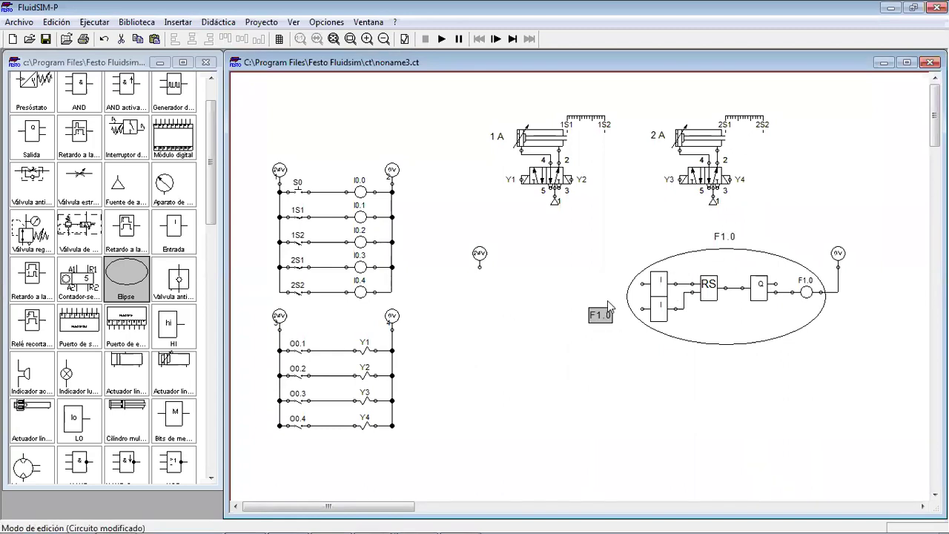
drag(600, 316, 624, 342)
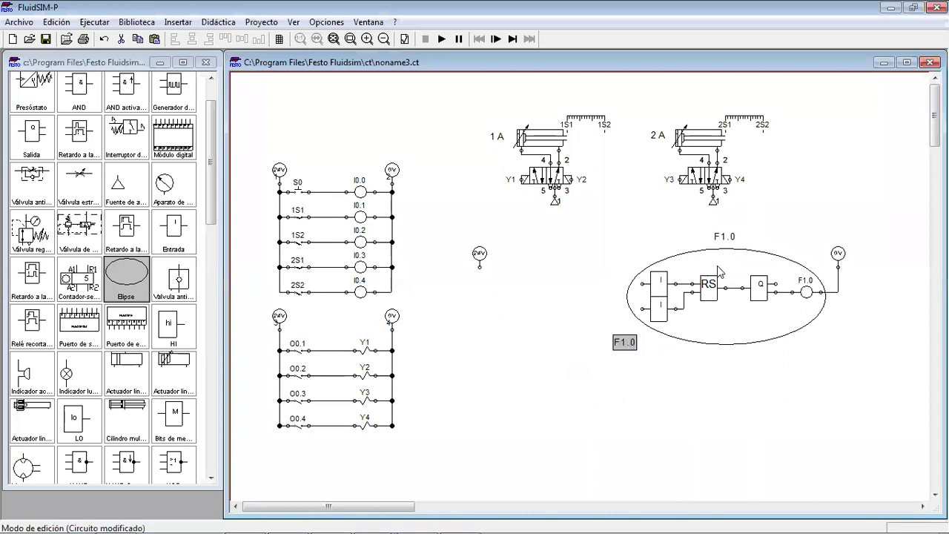
drag(724, 228, 621, 246)
click(727, 236)
drag(728, 239, 628, 266)
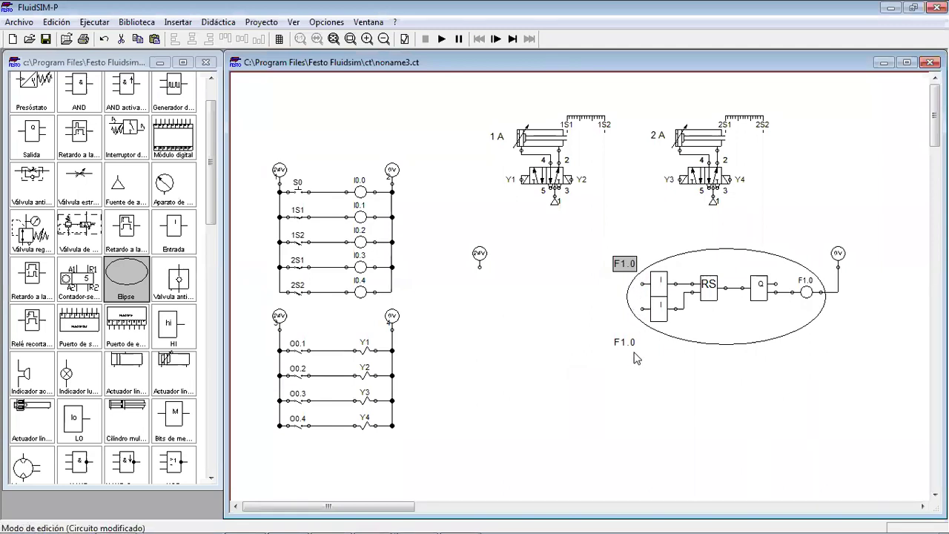
drag(627, 265, 623, 252)
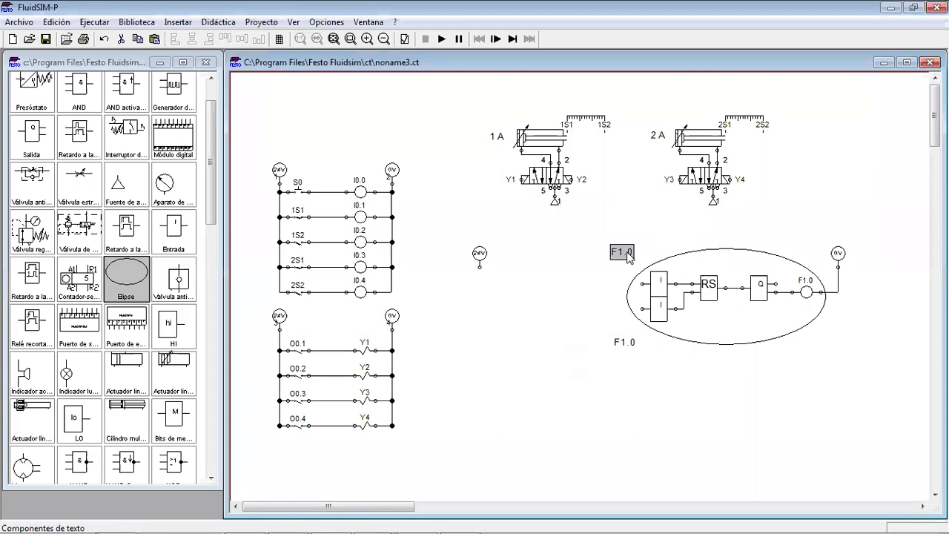
Step: Change the text of the label at the ellipse's upper-left edge to F1.0(S)
double_click(623, 252)
click(477, 213)
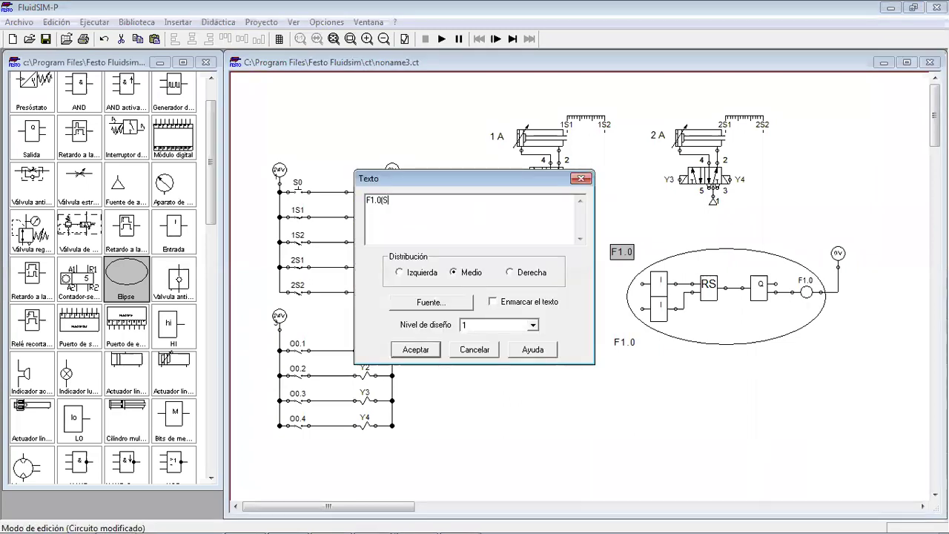
key(Return)
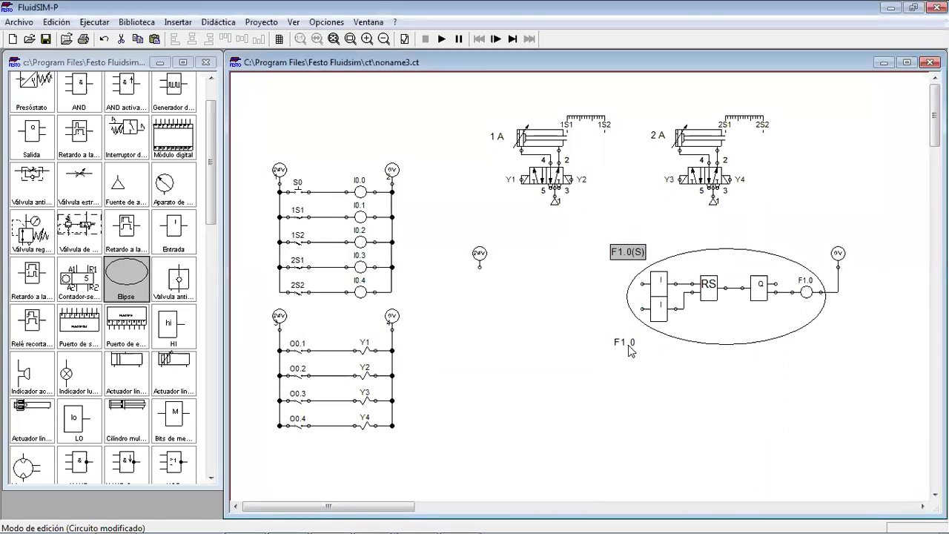
Step: Change the lower-left label's text to F1.0(R) and move it slightly closer to the ellipse
click(629, 347)
double_click(628, 347)
click(426, 198)
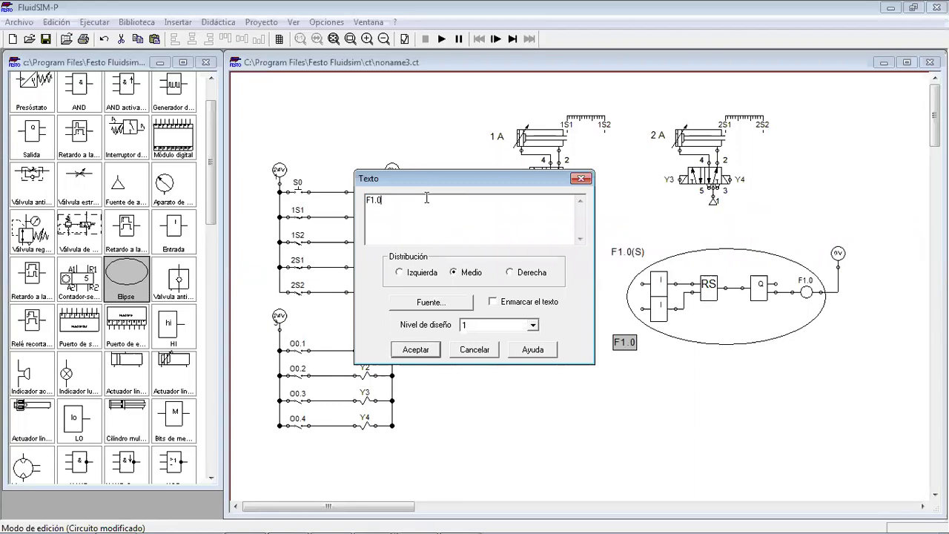
text((R)
click(415, 349)
click(697, 370)
click(626, 342)
drag(626, 342, 622, 336)
click(696, 342)
click(758, 428)
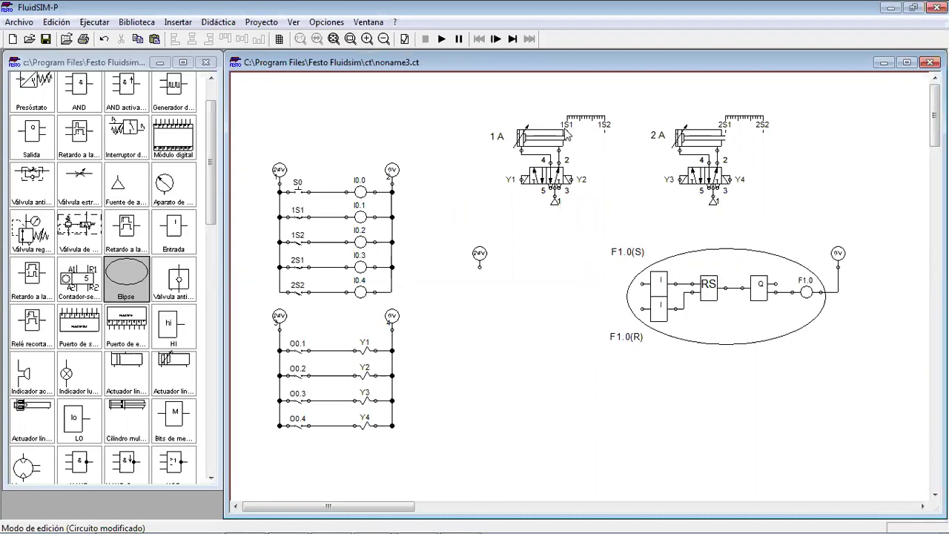
Step: Copy the "1 A" text label to just above the RS block and change its text to SET
click(498, 139)
drag(682, 280, 704, 268)
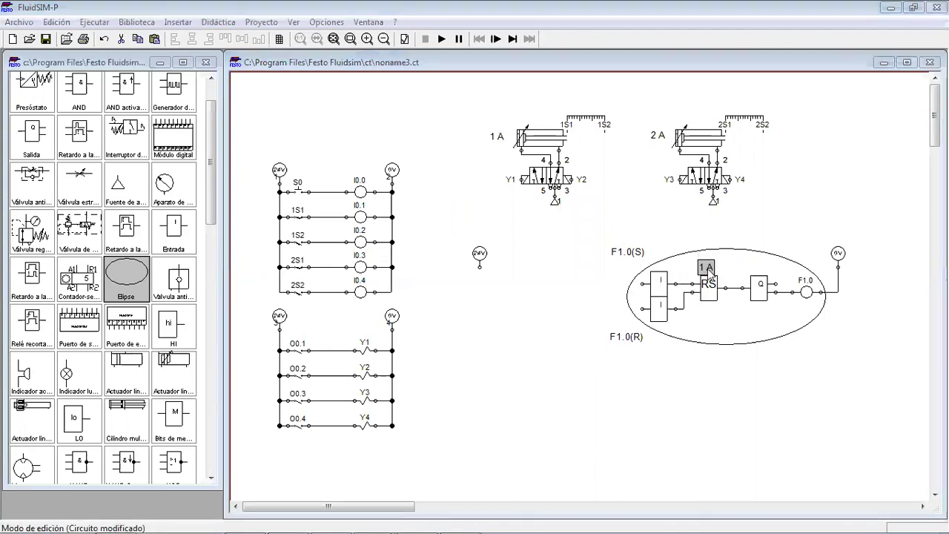
double_click(706, 268)
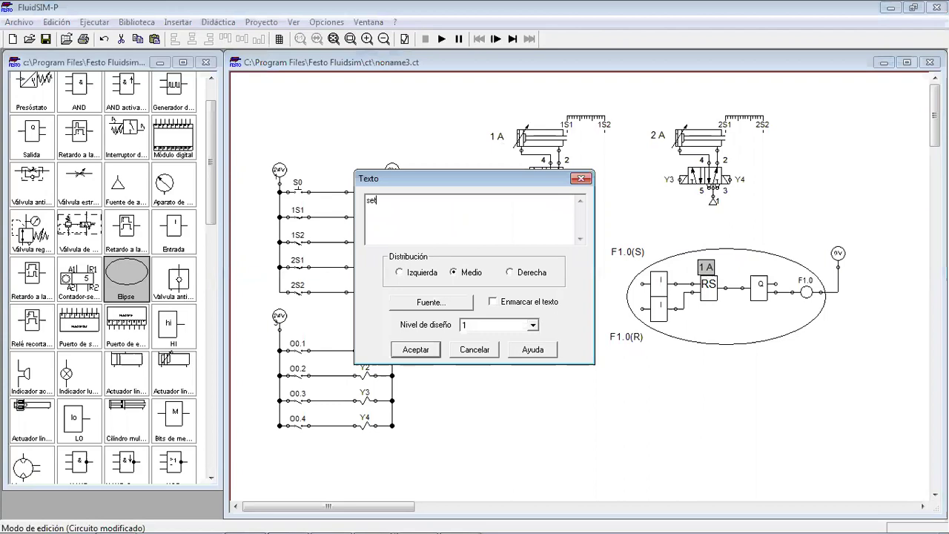
key(BackSpace)
key(BackSpace)
key(BackSpace)
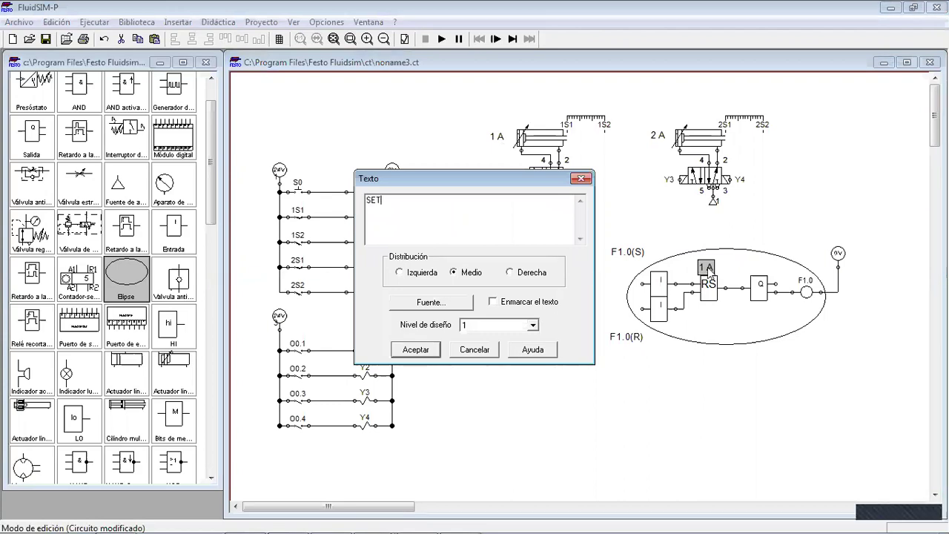
text(SET)
key(Return)
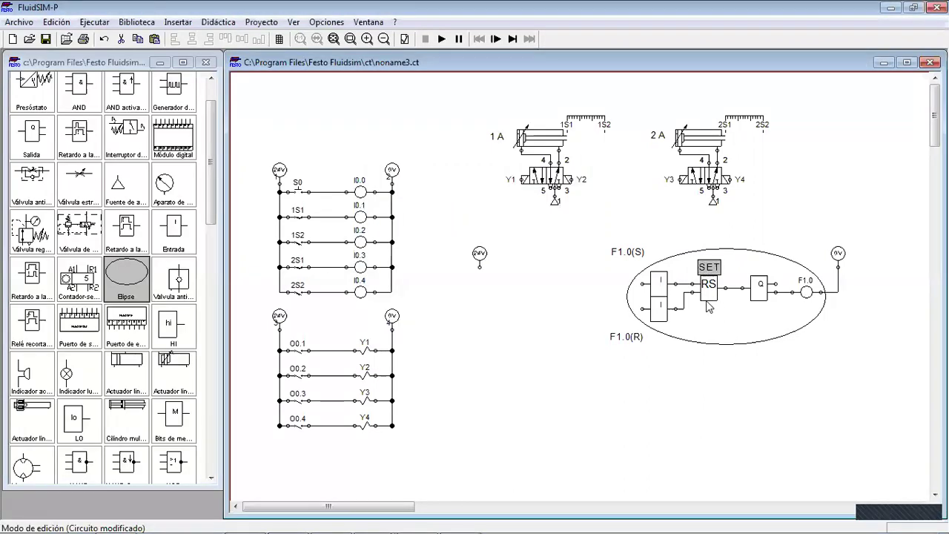
Step: Copy the SET label to just below the RS block, change its text to RESET and centre it there
key(ctrl+c)
key(ctrl+v)
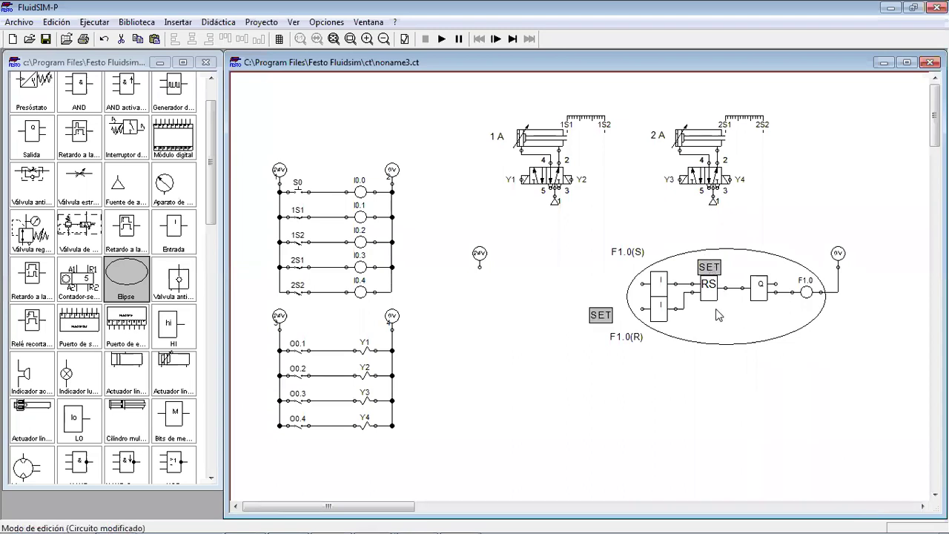
drag(602, 315, 708, 317)
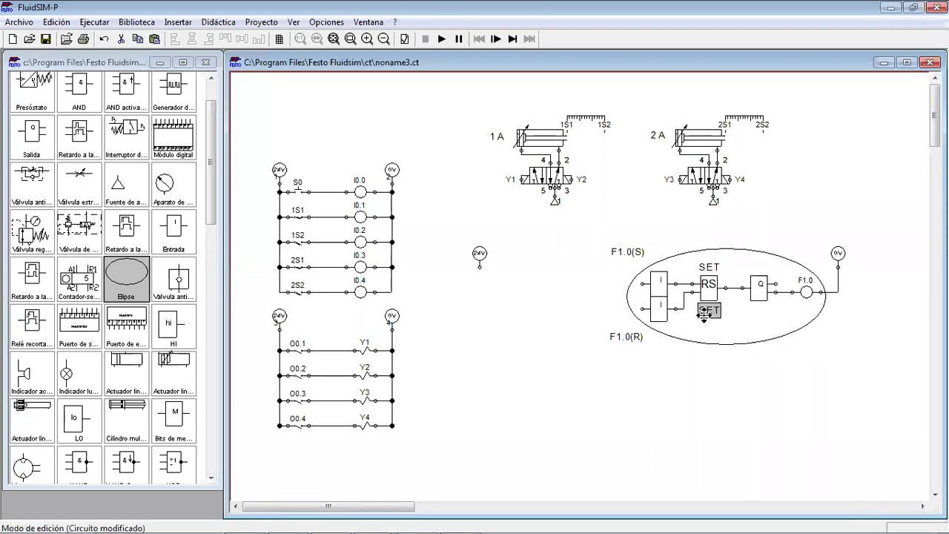
double_click(708, 317)
click(403, 212)
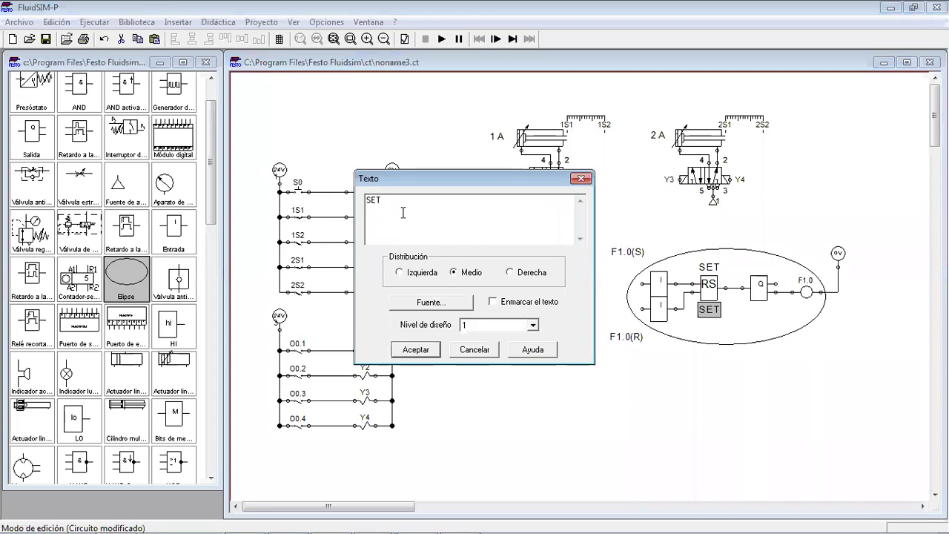
text(RE)
key(Return)
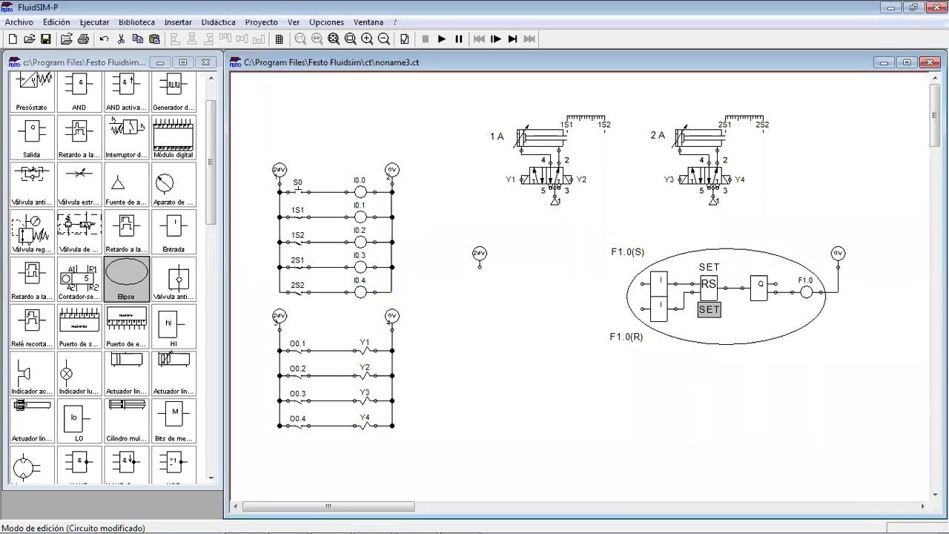
click(649, 356)
click(716, 311)
drag(716, 310, 711, 309)
click(742, 379)
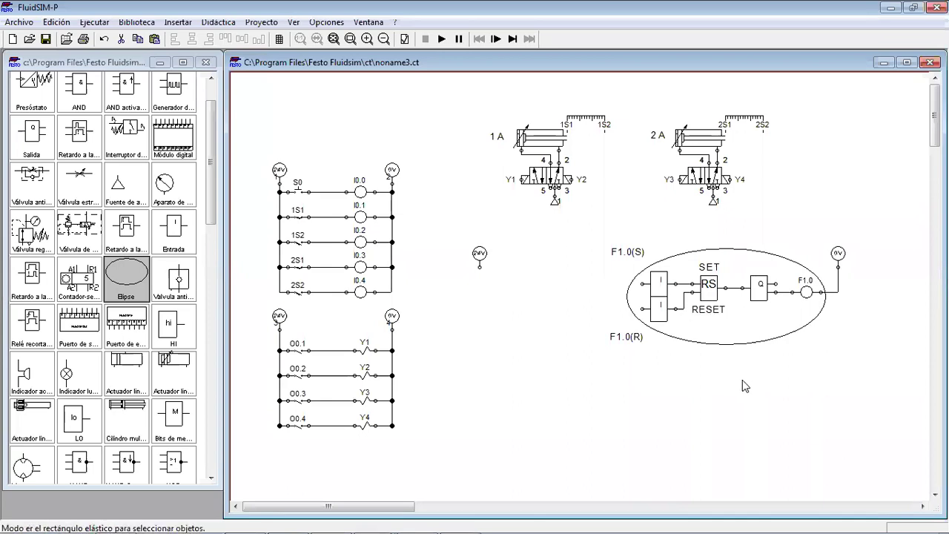
Step: Move the whole F1.0 memory circuit, with its ellipse, labels and 0V connection, farther right from the 24V source
drag(590, 227, 867, 387)
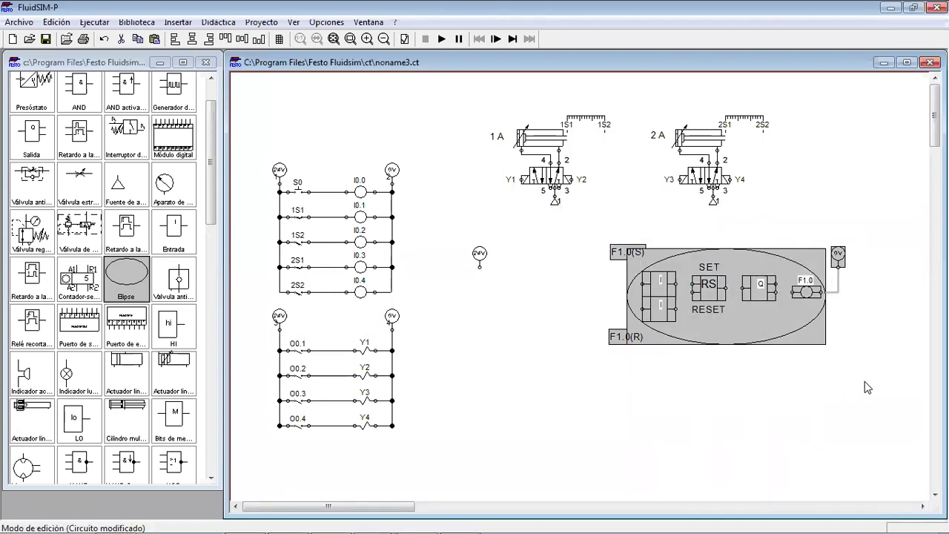
key(Right)
key(Right)
key(Right)
key(Right)
key(Right)
key(Right)
key(Right)
key(Right)
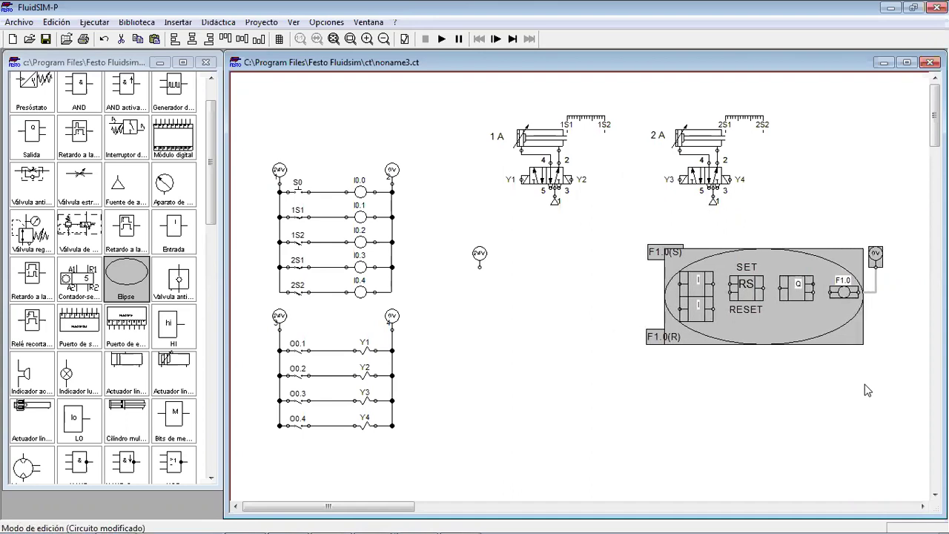
click(777, 454)
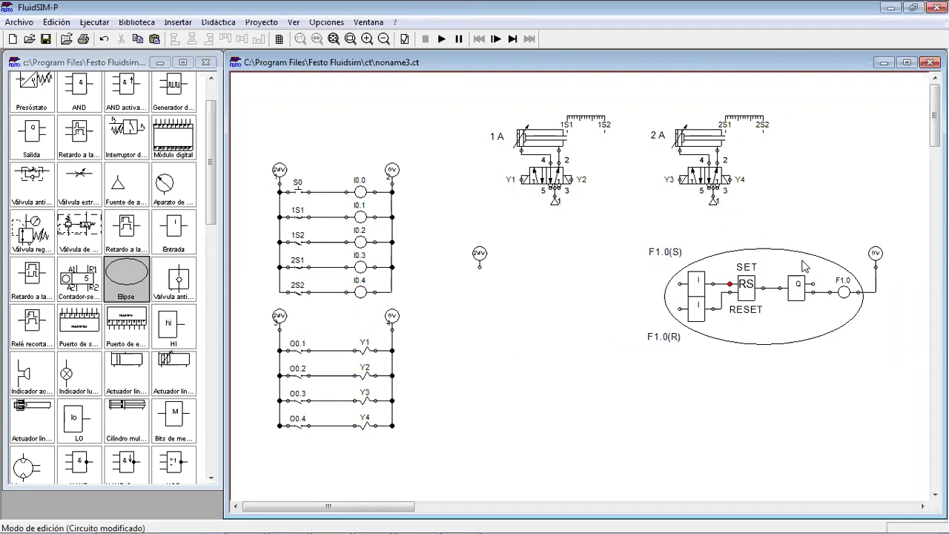
Step: Copy the SET label to just above the ellipse, change its text to BANDERA F1.0 and centre it there
key(ctrl+v)
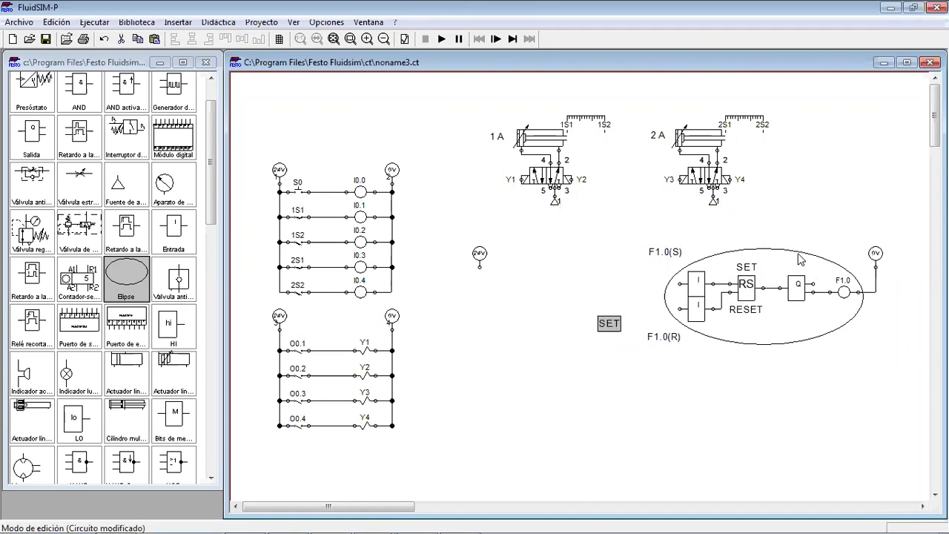
drag(603, 335, 747, 239)
double_click(748, 236)
text(BANDERA F1.0)
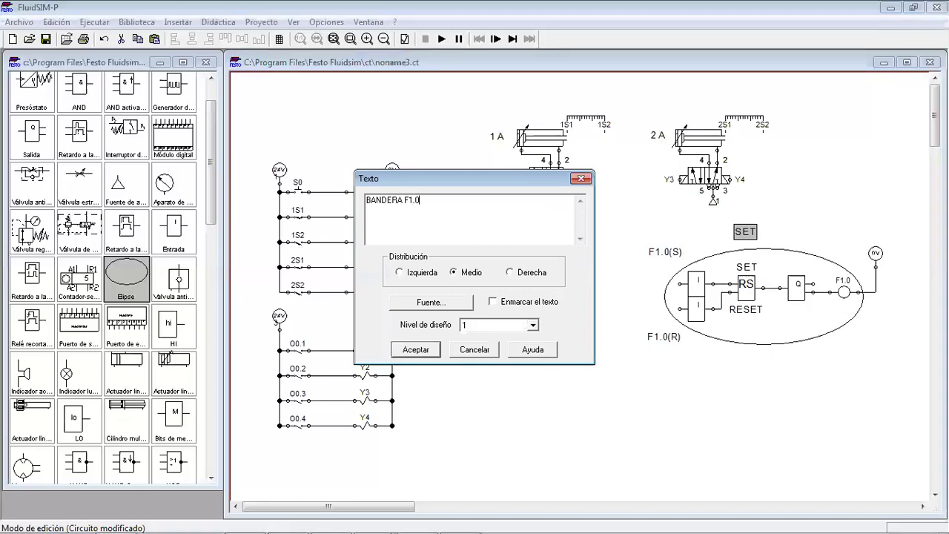
key(Return)
click(861, 212)
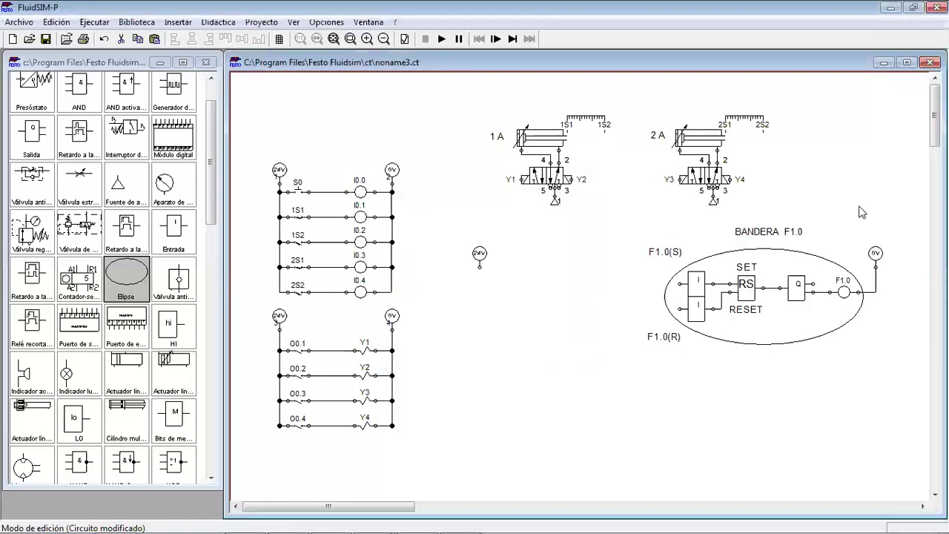
drag(774, 238, 758, 243)
click(891, 210)
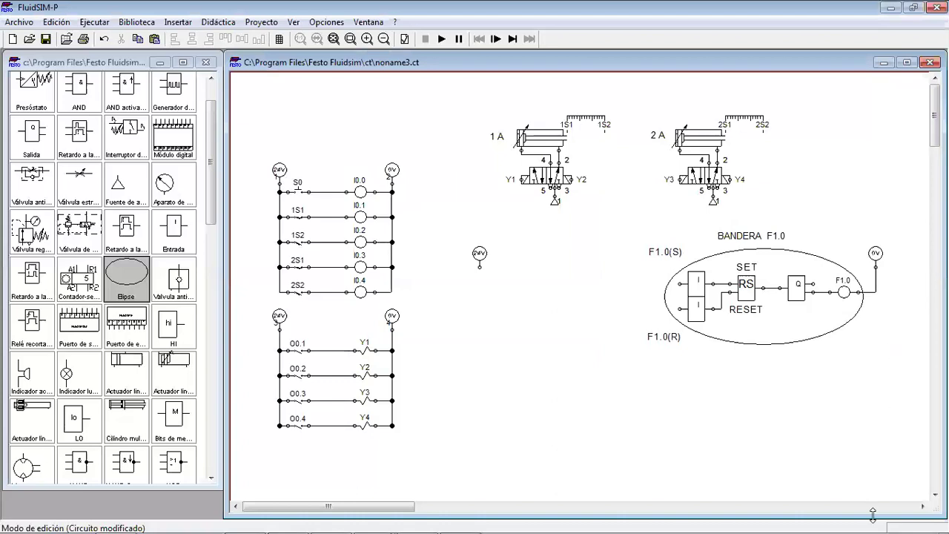
Step: Place one normally open and one normally closed ladder contact in the empty area below the F1.0 memory circuit
drag(462, 234, 488, 265)
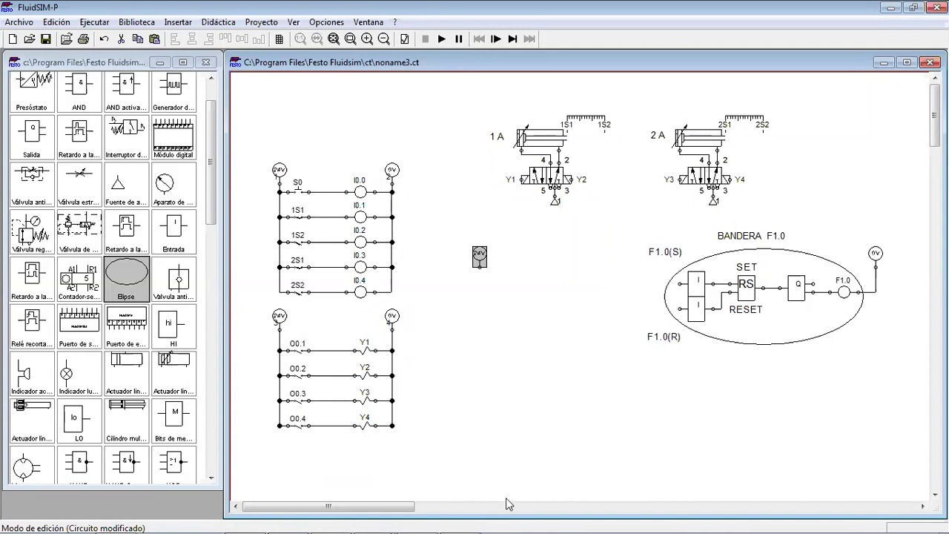
click(452, 327)
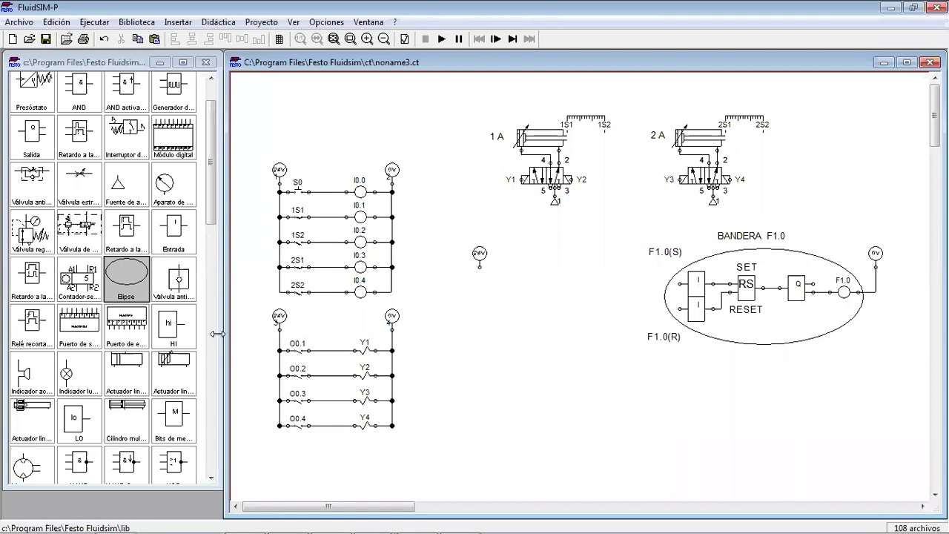
drag(208, 183, 211, 253)
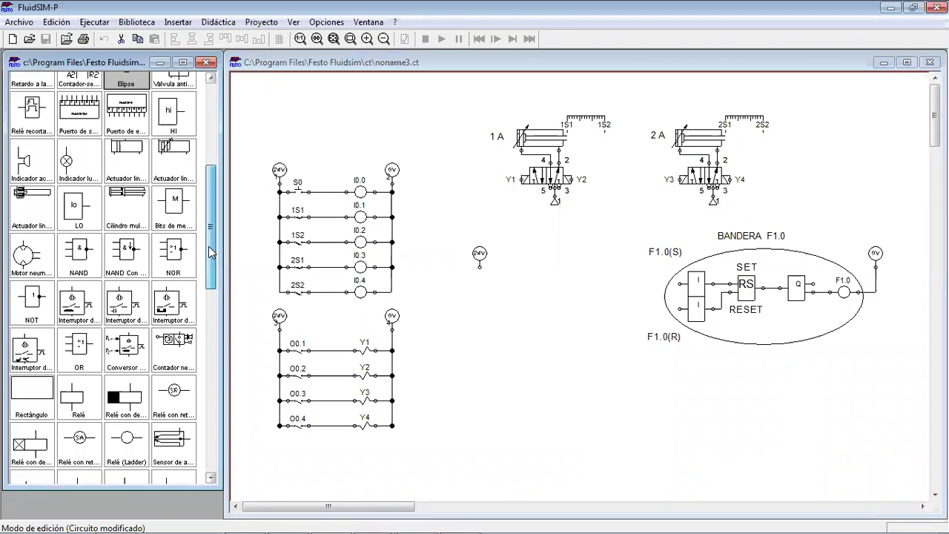
scroll(33, 387, down, 4)
drag(78, 347, 732, 424)
drag(211, 281, 737, 459)
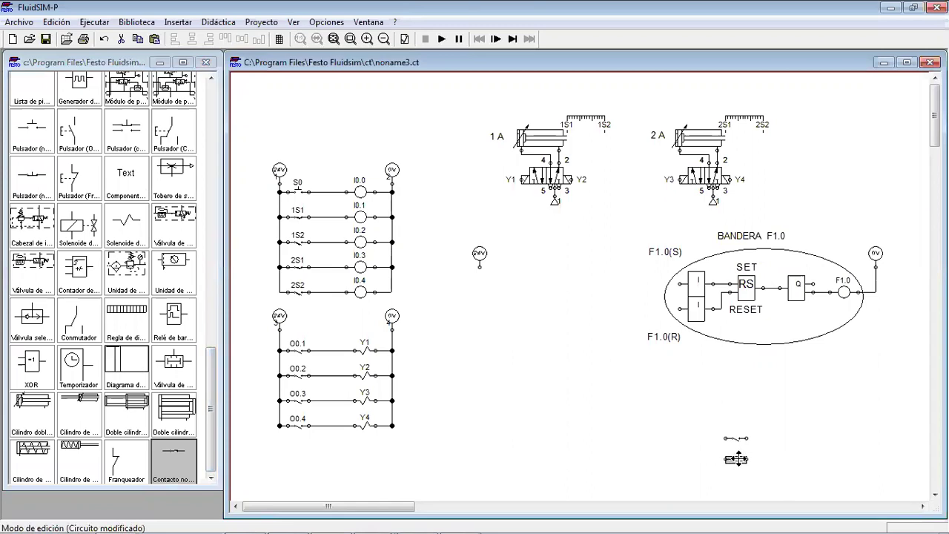
click(805, 443)
Step: Move both cylinder circuits, 1A and 2A, with their labels, valves and air supplies, higher on the sheet
drag(467, 239, 490, 289)
click(468, 104)
drag(477, 90, 806, 210)
key(Up)
key(Up)
key(Up)
key(Up)
key(Up)
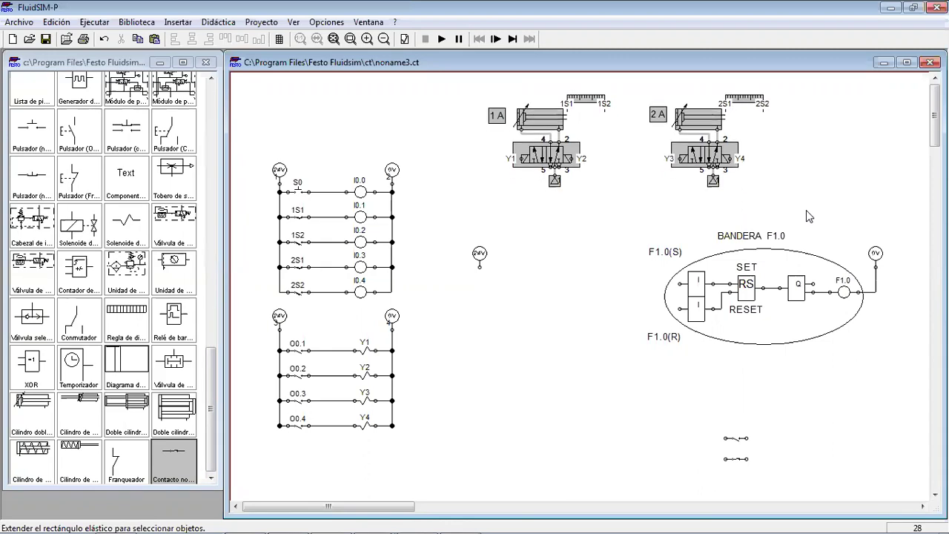
key(Up)
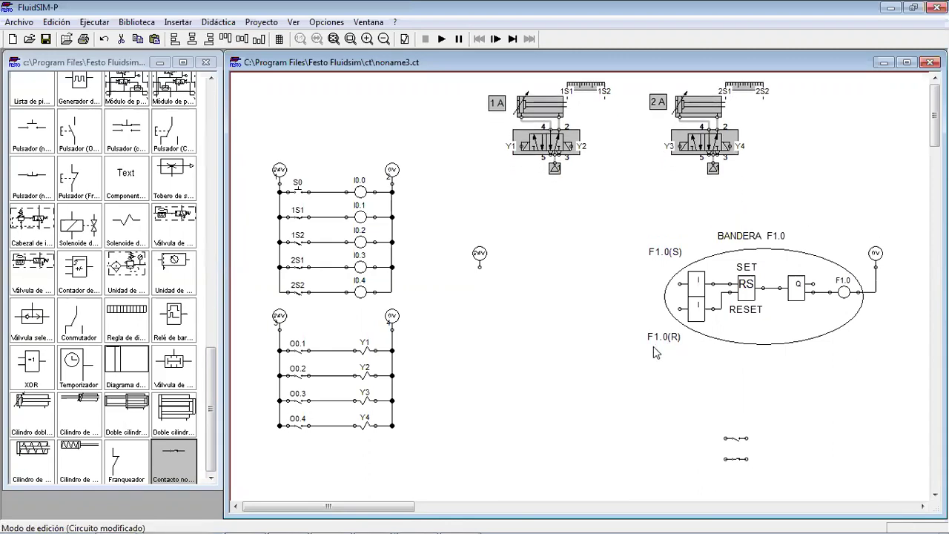
click(634, 354)
Step: Raise the 24V source and the 0V connection of the memory circuit to just below the cylinder circuits
drag(481, 256, 481, 201)
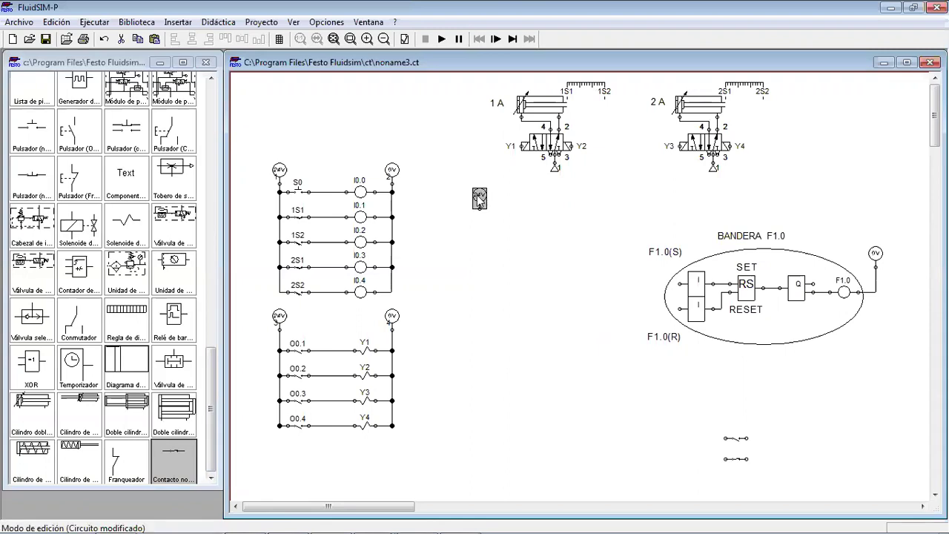
drag(878, 255, 877, 186)
drag(479, 199, 479, 183)
click(498, 309)
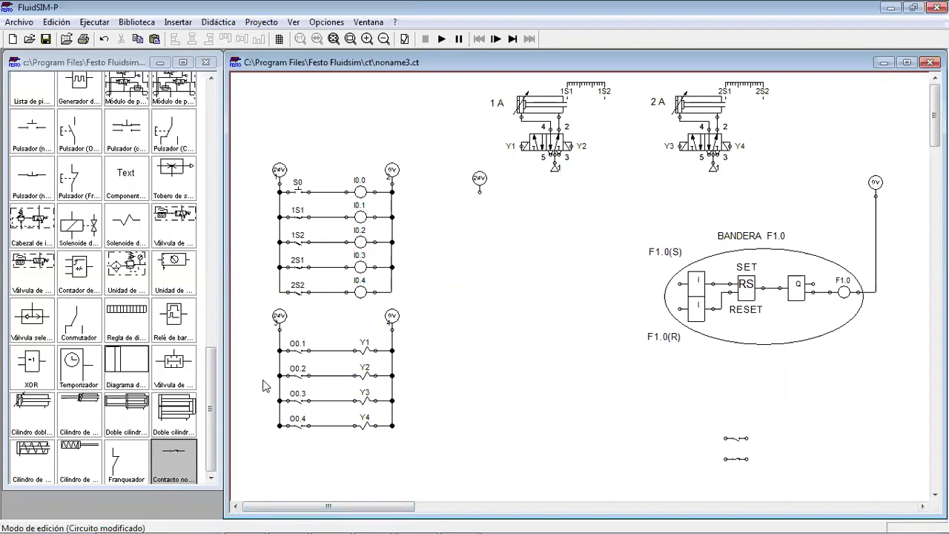
Step: Arrange three normally open ladder contacts in a row below the 24V source and wire them in series to it
drag(736, 439, 578, 238)
key(ctrl+v)
drag(615, 319, 504, 236)
click(507, 238)
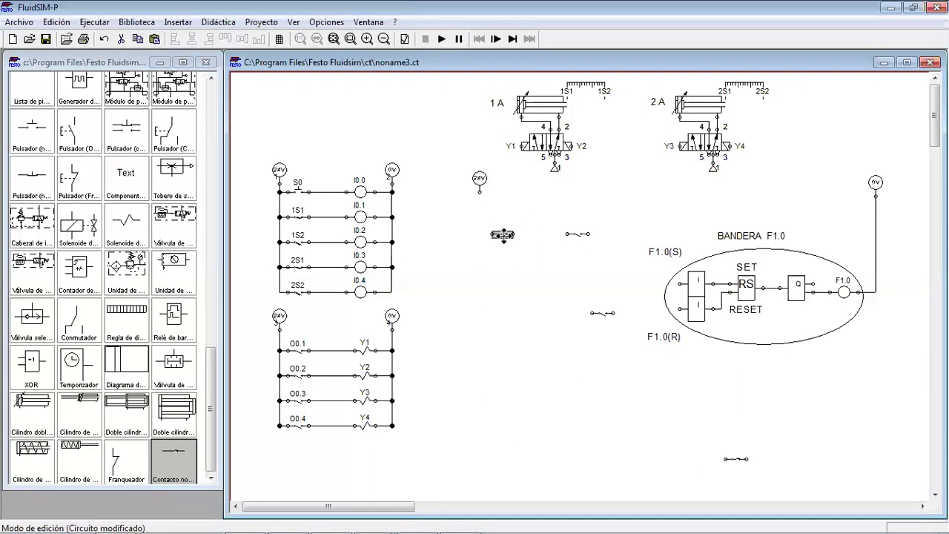
mouse_move(608, 317)
mouse_down()
mouse_move(541, 249)
mouse_move(537, 231)
mouse_move(475, 212)
mouse_move(480, 192)
mouse_up()
click(454, 187)
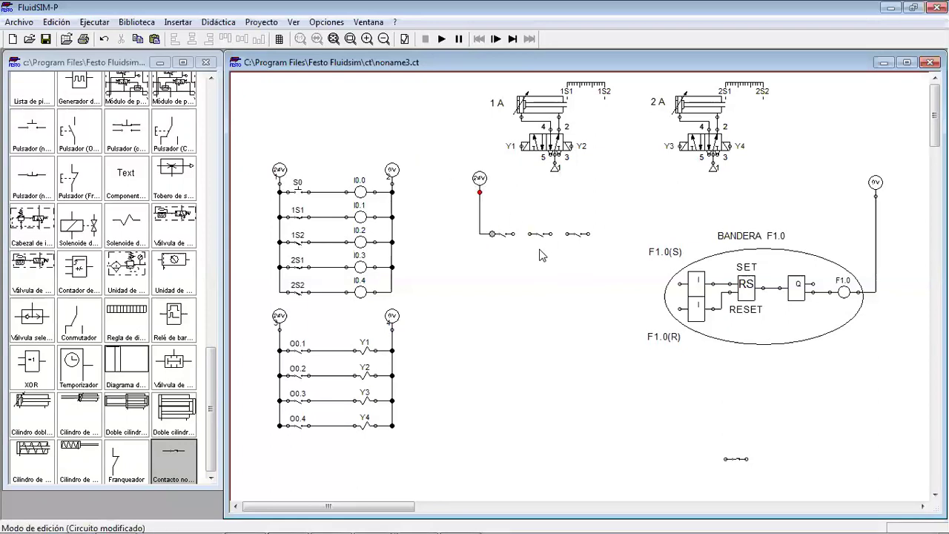
drag(513, 233, 567, 234)
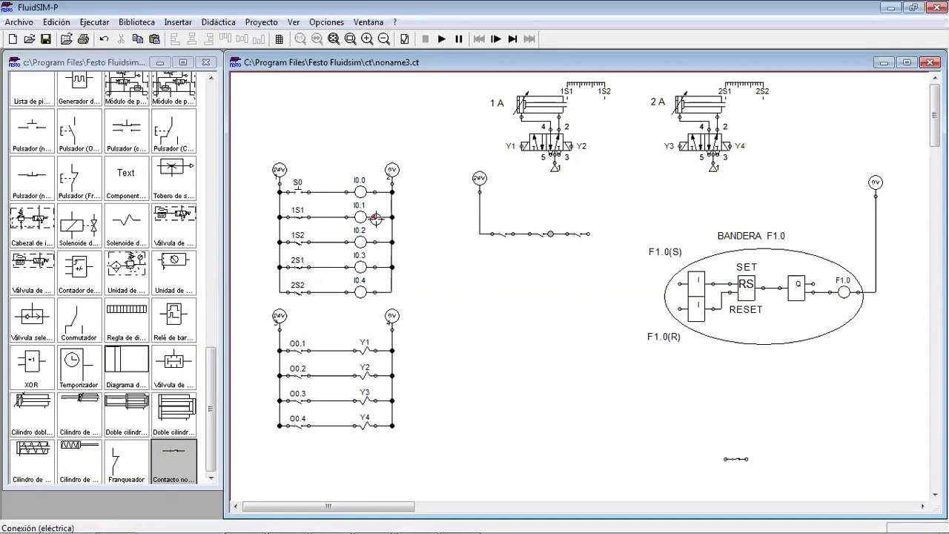
Step: Label the three series contacts I0.1, I0.3 and I0.0 in order from the 24V source
click(503, 234)
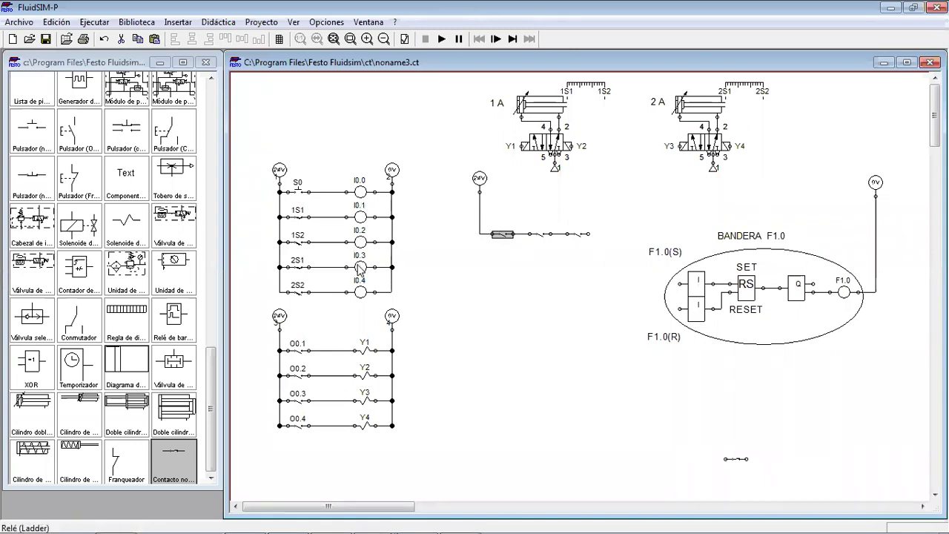
double_click(506, 233)
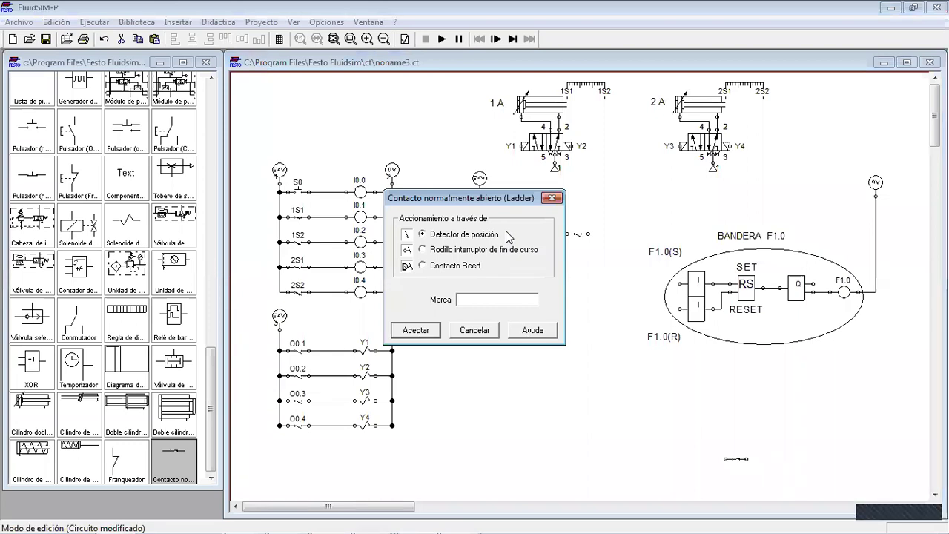
text(I0.1)
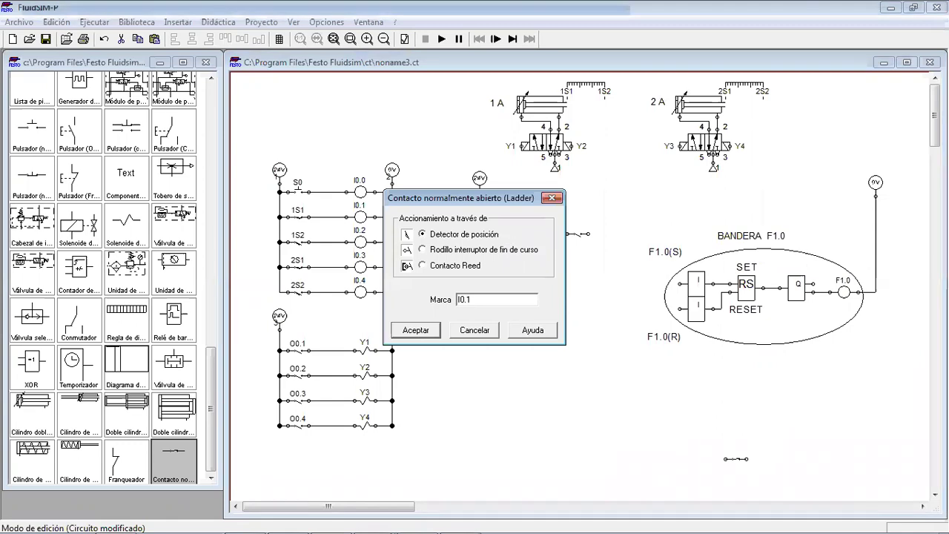
key(Return)
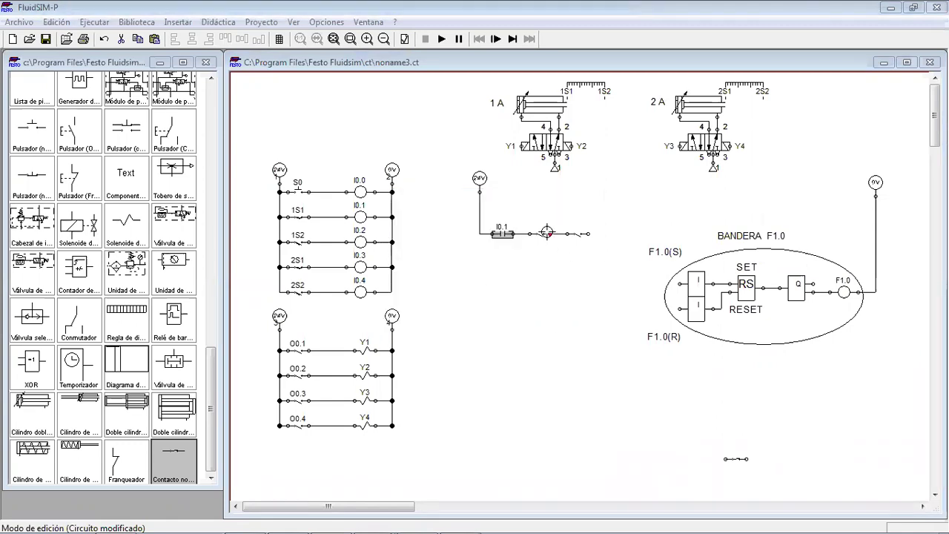
double_click(537, 233)
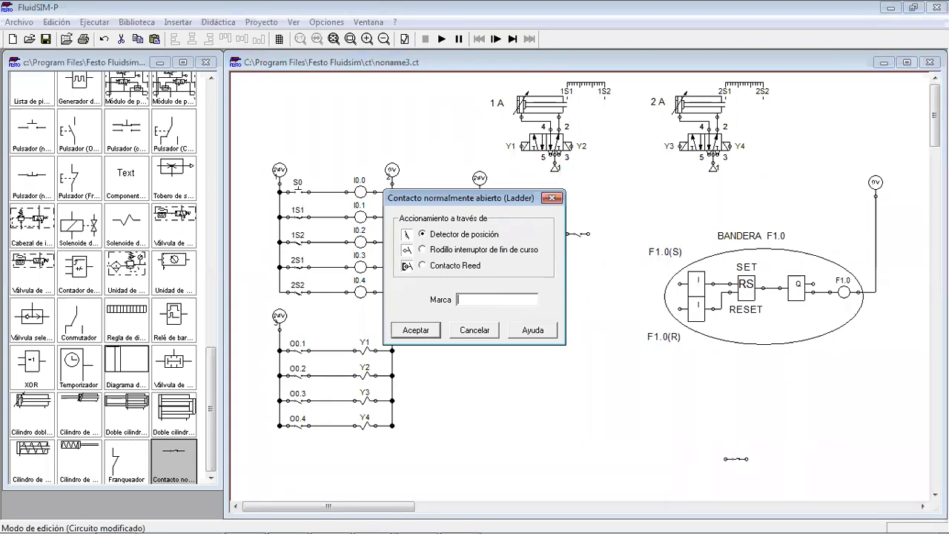
key(Return)
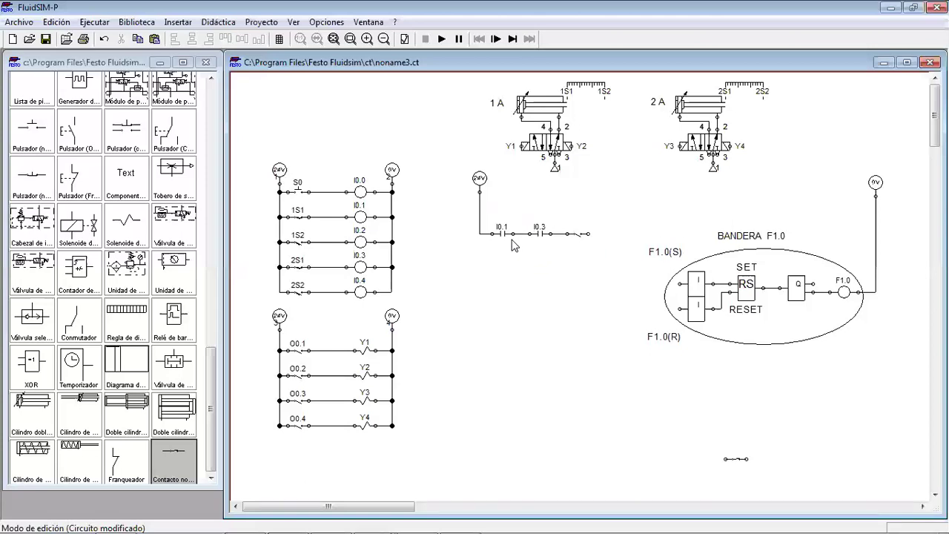
double_click(579, 235)
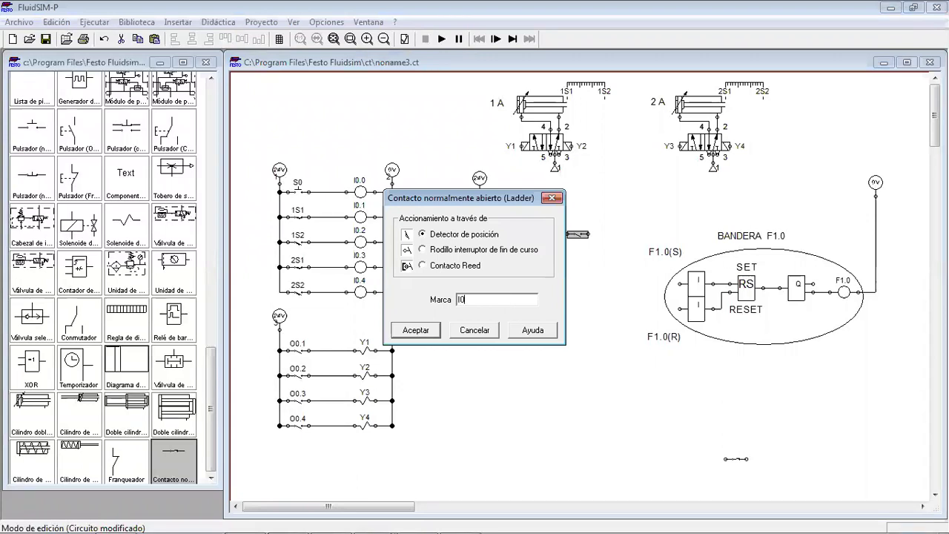
key(Return)
click(554, 269)
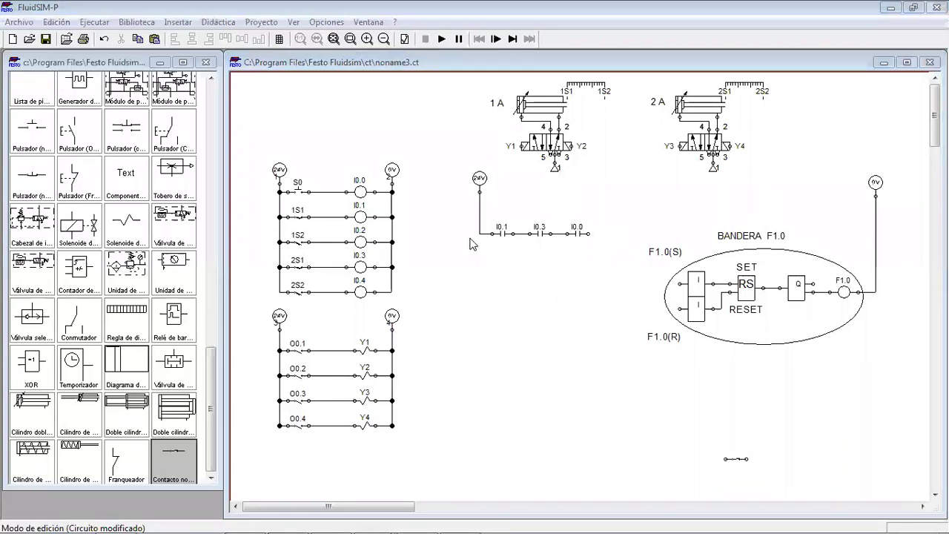
Step: Move the I0.1, I0.3, I0.0 contact row slightly up, closer to the 24V source
key(ctrl+z)
key(ctrl+z)
click(606, 255)
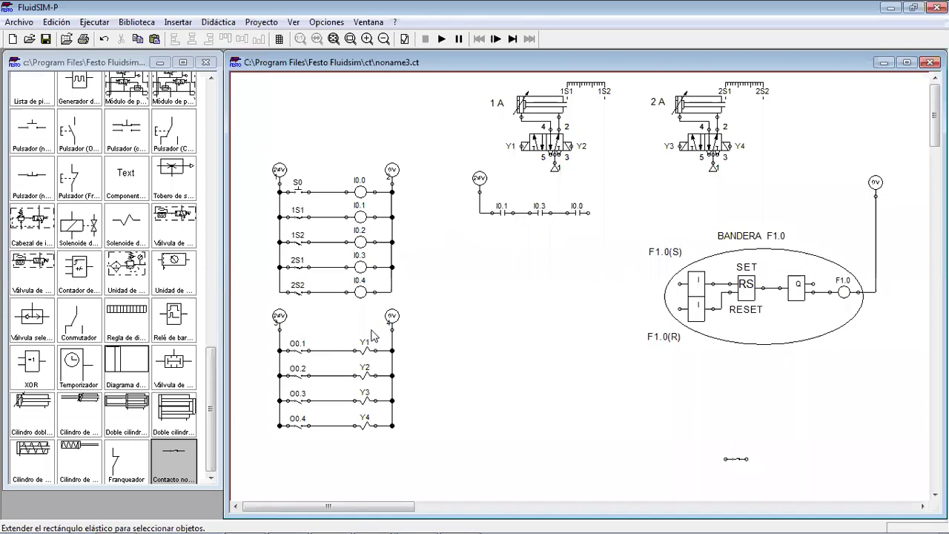
Step: Insert a ladder relay coil at the end of the contact row and wire it between contact I0.0 and the 0V line
drag(211, 364, 213, 255)
drag(127, 200, 846, 219)
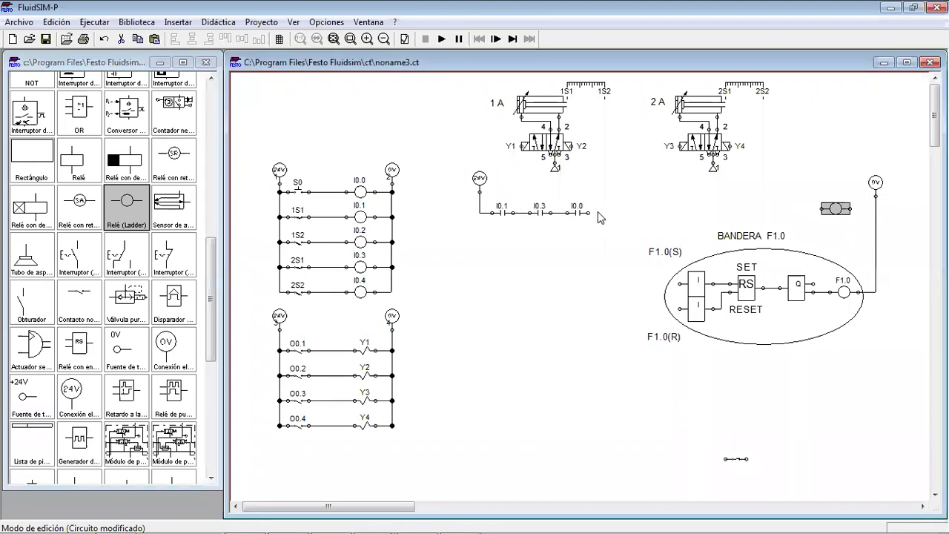
drag(588, 212, 876, 213)
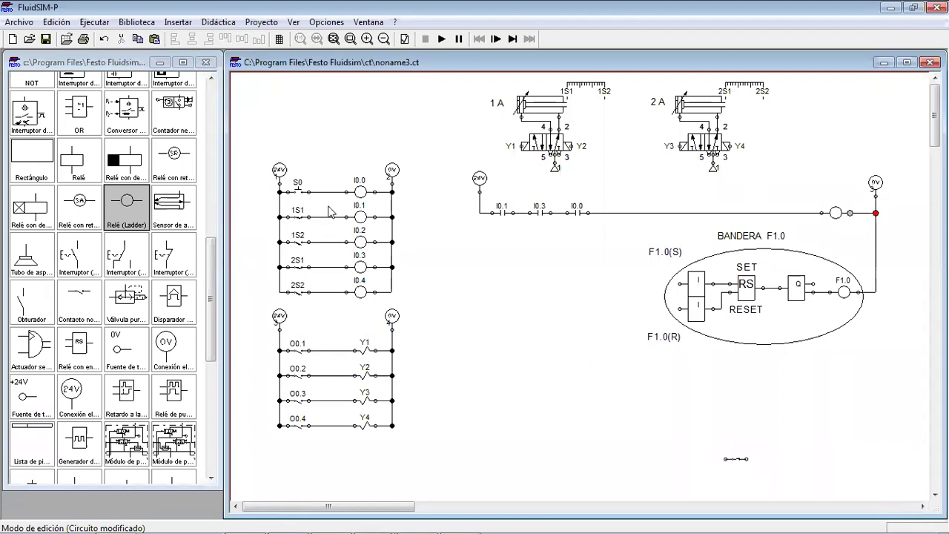
Step: Label the new relay coil O0.1 so that it drives the contact of solenoid Y1
click(253, 144)
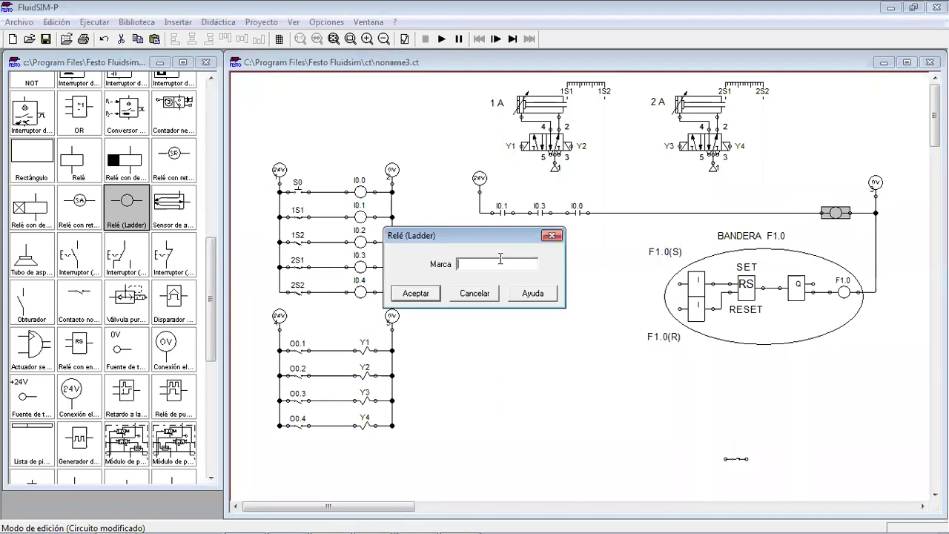
text(O0)
text(.0)
key(Return)
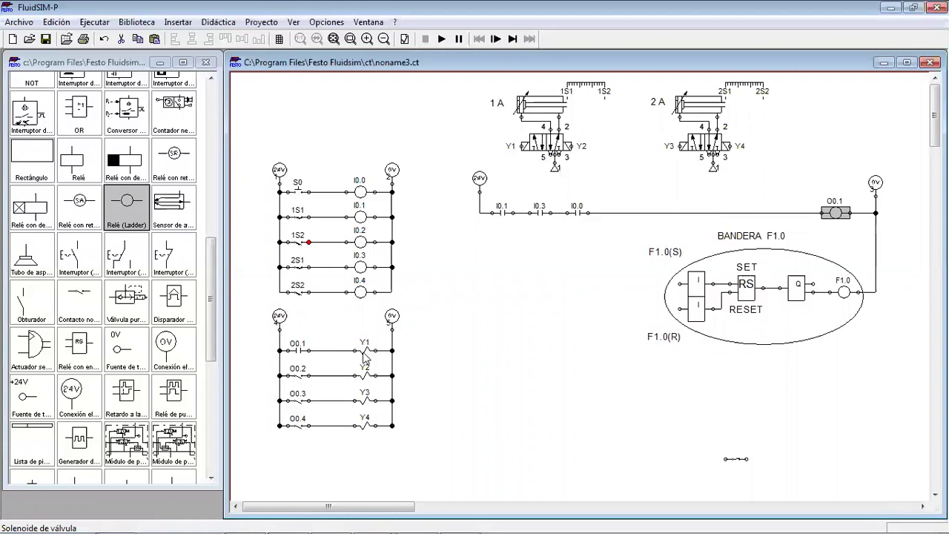
click(456, 303)
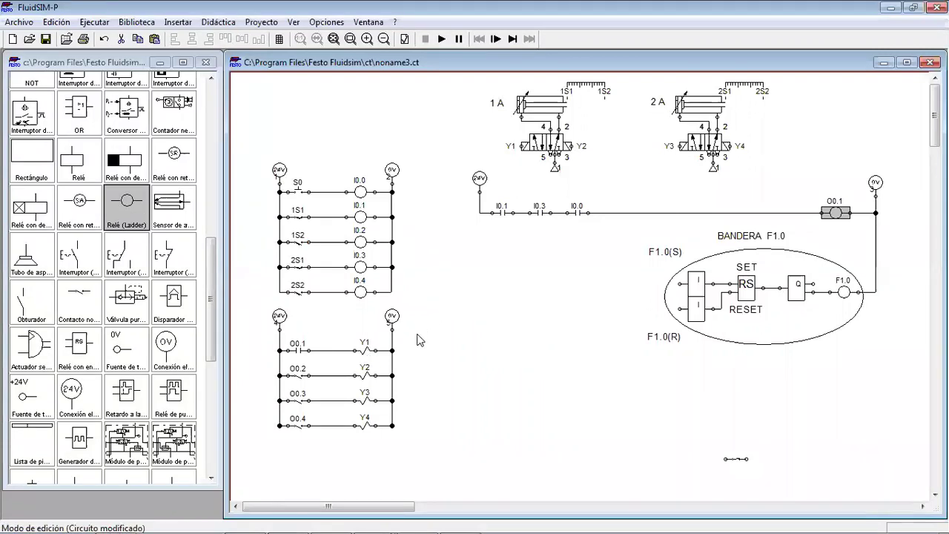
click(669, 226)
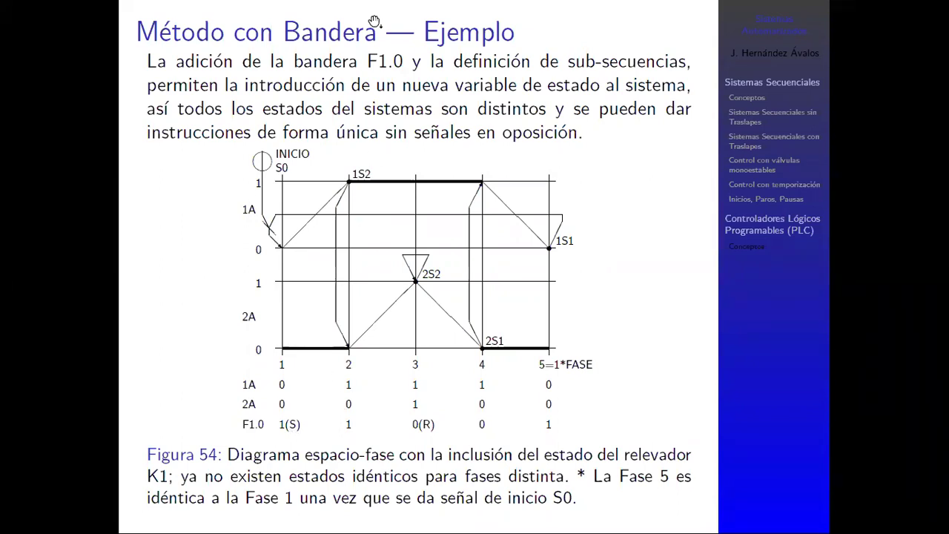
Step: Return from the slides to FluidSIM and shift the F1.0 and O0.1 coils into vertical alignment
key(alt+Tab)
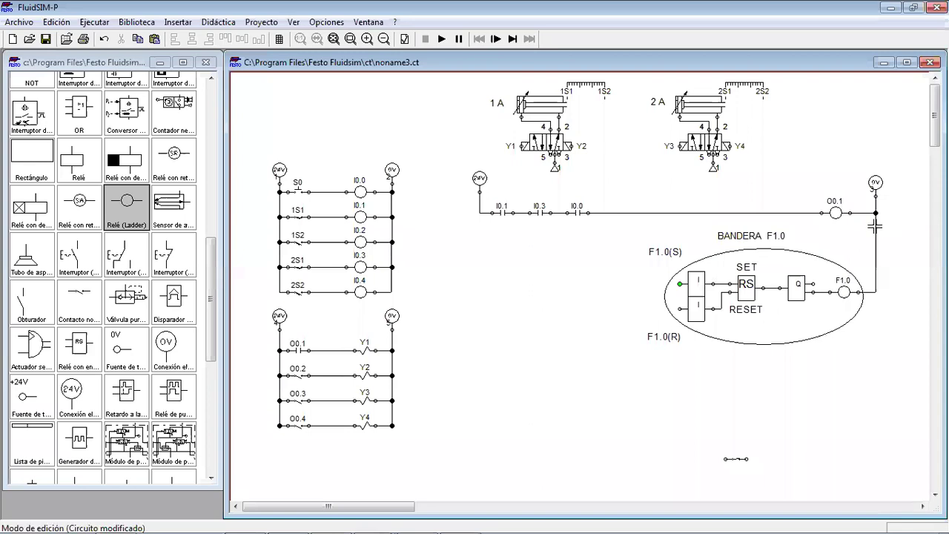
click(834, 293)
click(838, 212)
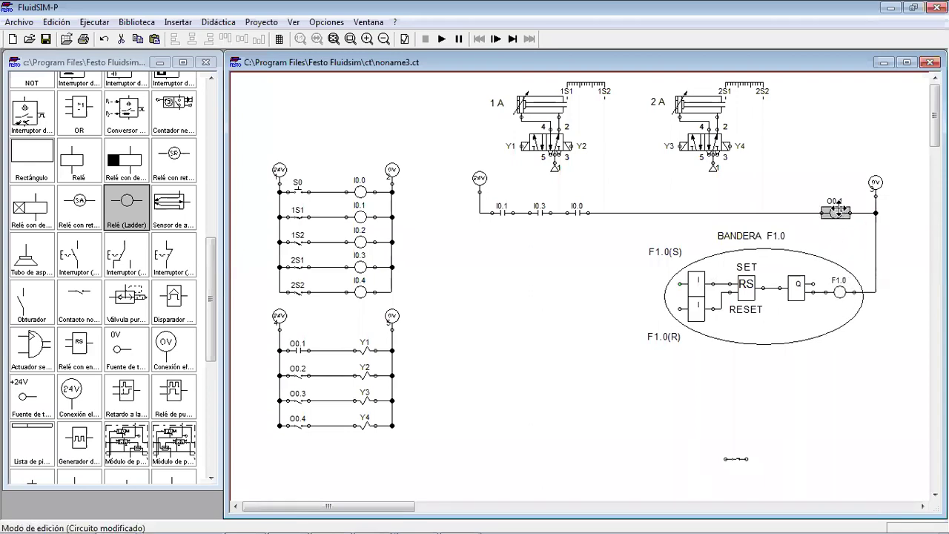
click(854, 212)
click(826, 213)
Step: Wire the F1.0 set input to the rung after contact I0.0 and shift that branch slightly toward the RS block
click(681, 284)
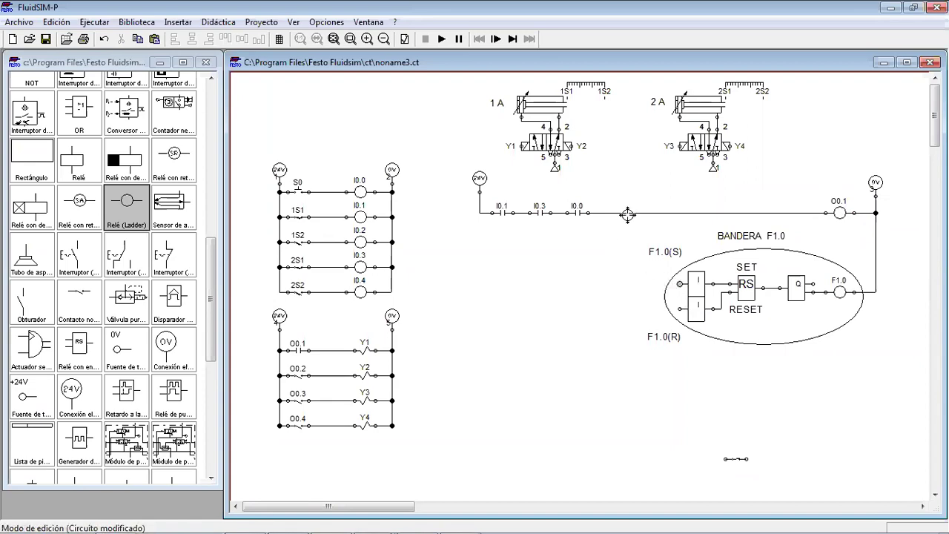
drag(629, 213, 638, 303)
key(Right)
key(Right)
key(Right)
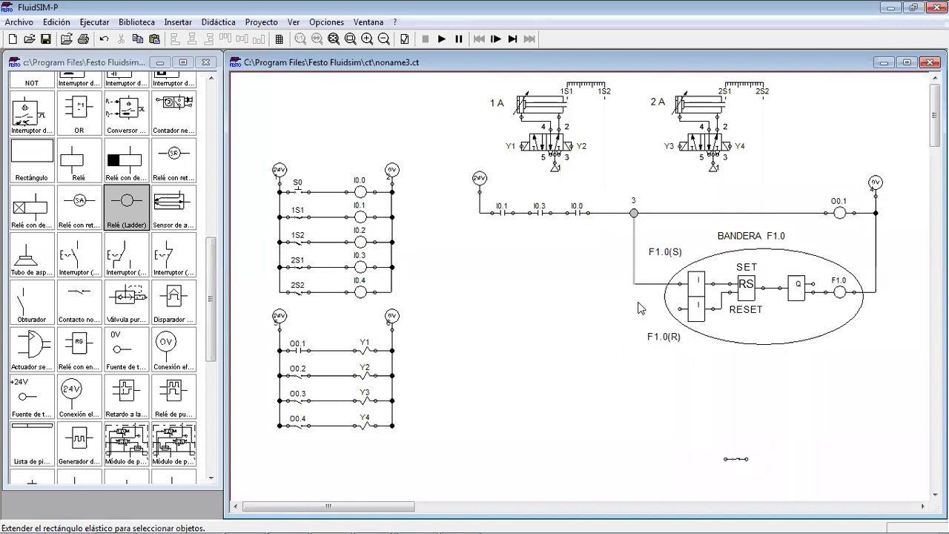
click(662, 191)
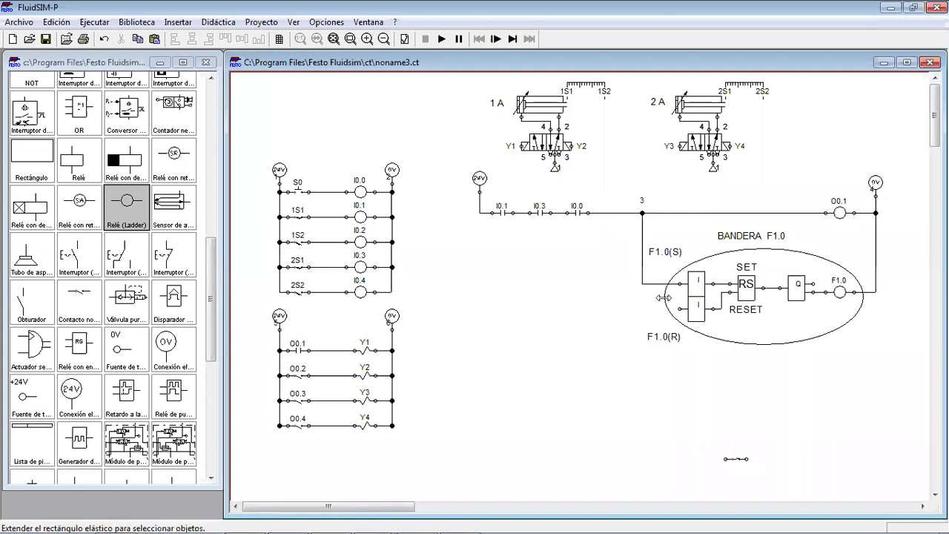
Step: Place three normally open ladder contacts in a row below the first rung and wire them in series from the 24V line
click(674, 255)
click(814, 386)
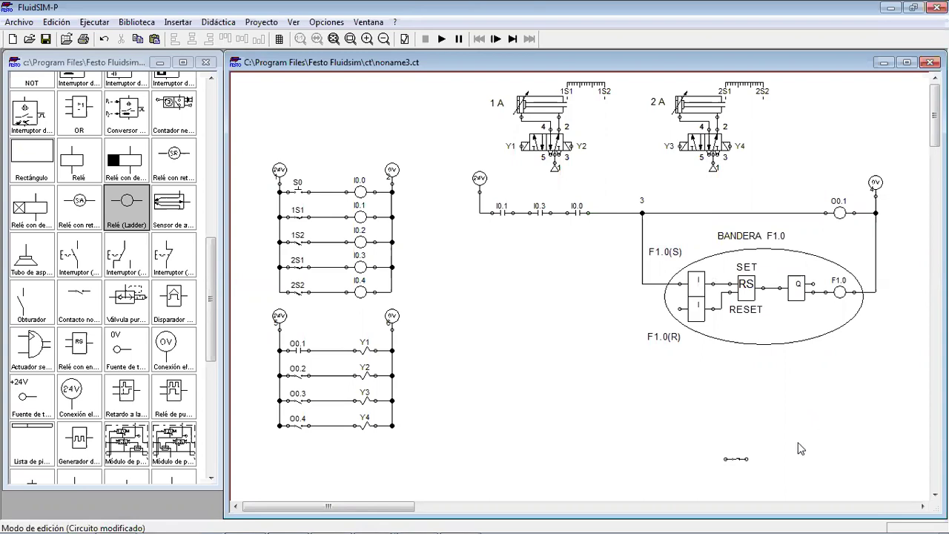
drag(75, 300, 726, 431)
click(806, 482)
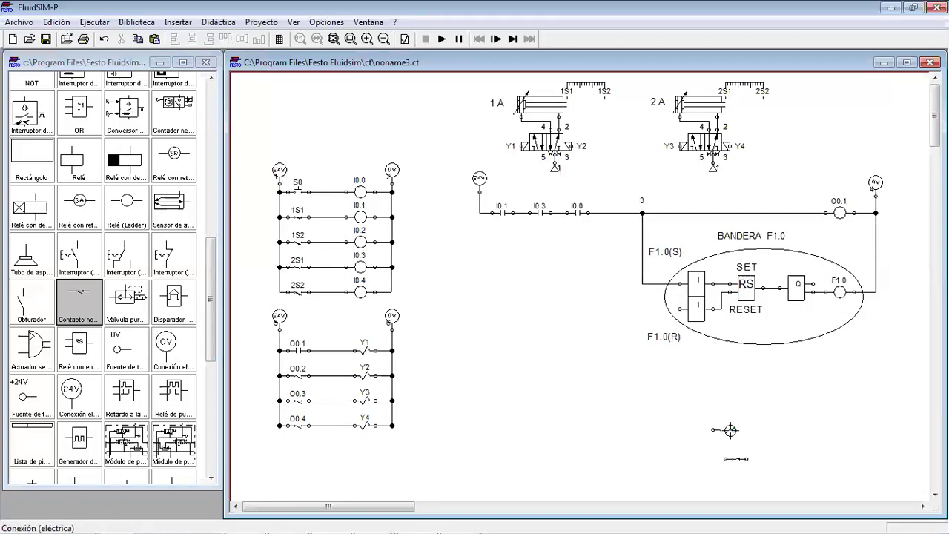
mouse_move(730, 430)
mouse_down()
mouse_move(525, 314)
mouse_move(515, 364)
mouse_up()
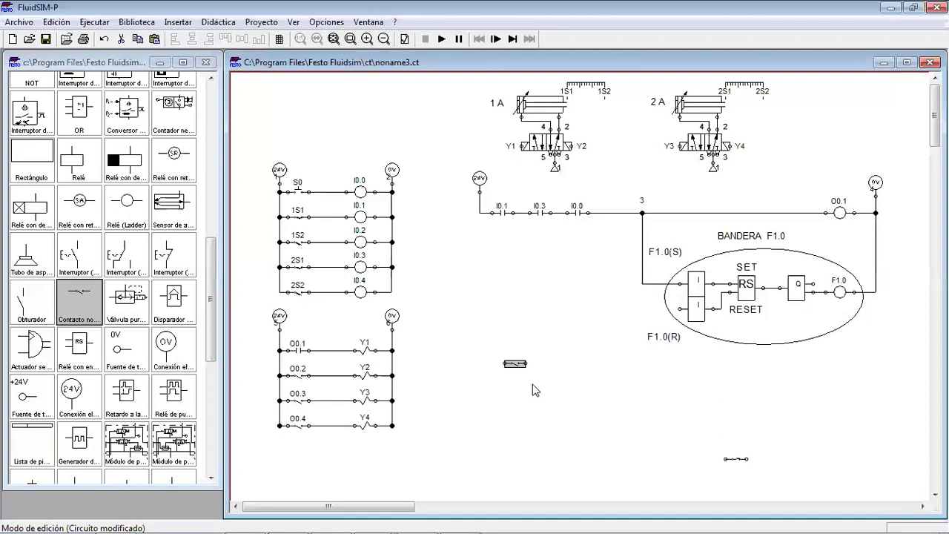
key(ctrl+v)
drag(611, 323, 550, 366)
click(549, 360)
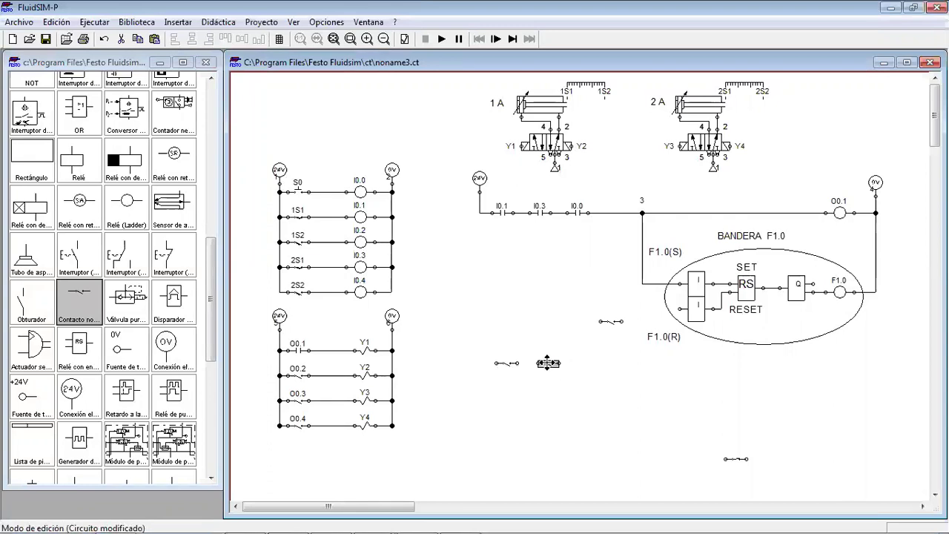
drag(611, 324, 586, 364)
drag(496, 363, 479, 214)
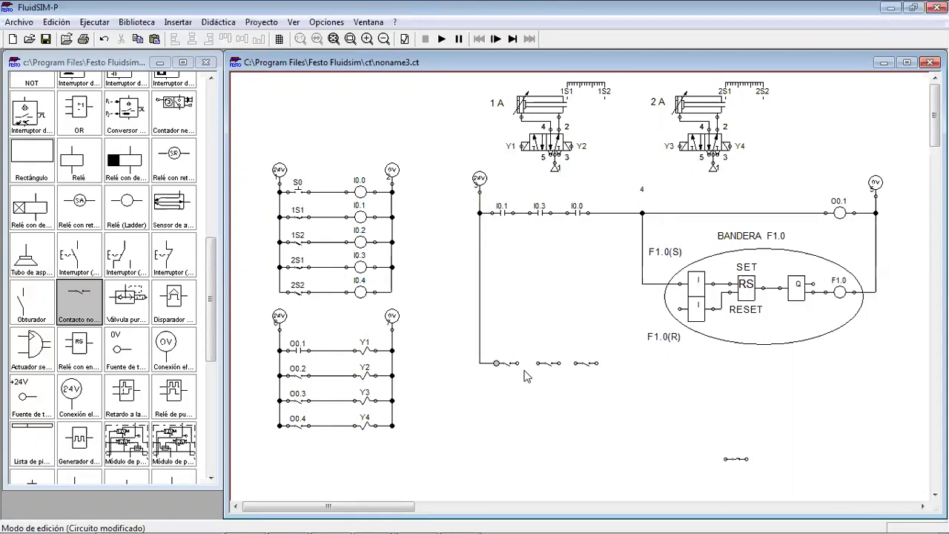
drag(516, 364, 575, 363)
Step: Label the first contact of the new rung I0.2
double_click(509, 366)
click(478, 300)
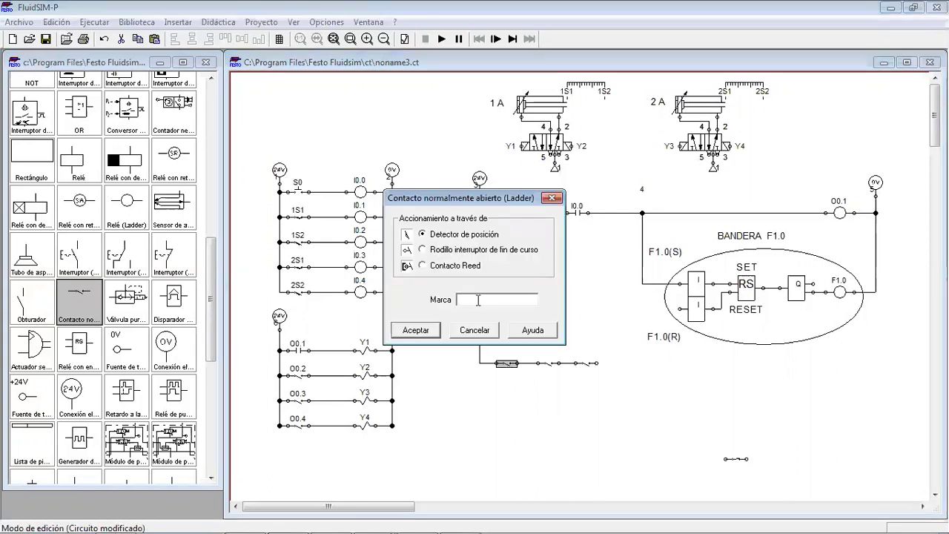
text(I0.2)
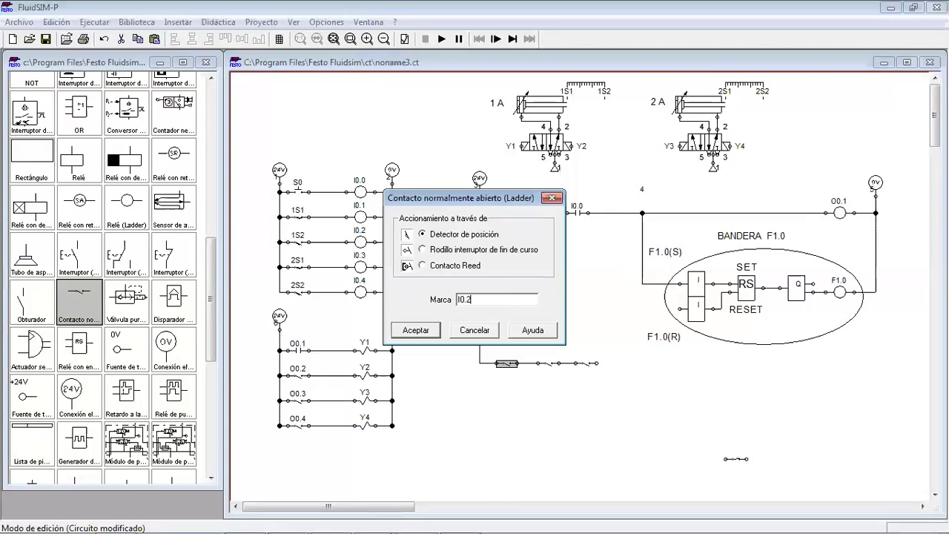
key(Return)
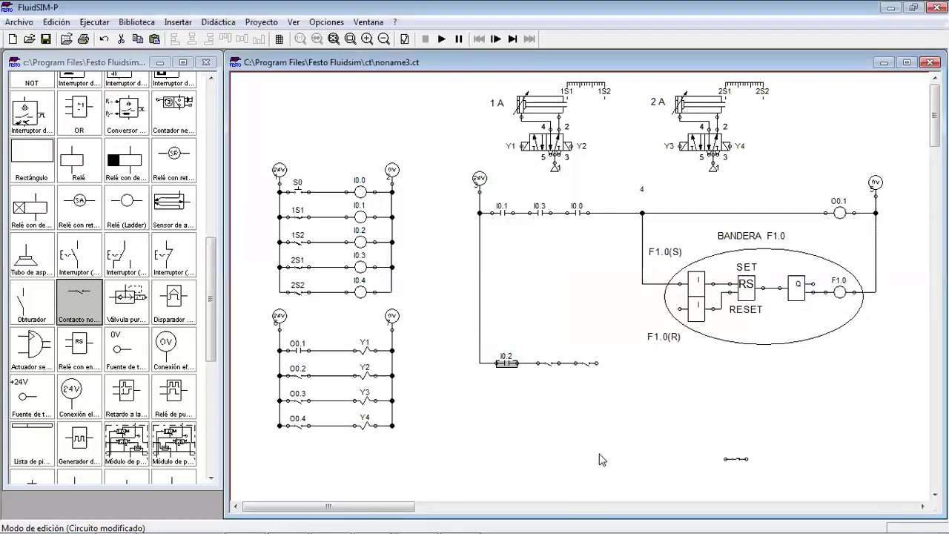
Step: Label the middle contact of the new rung O0.3
double_click(549, 364)
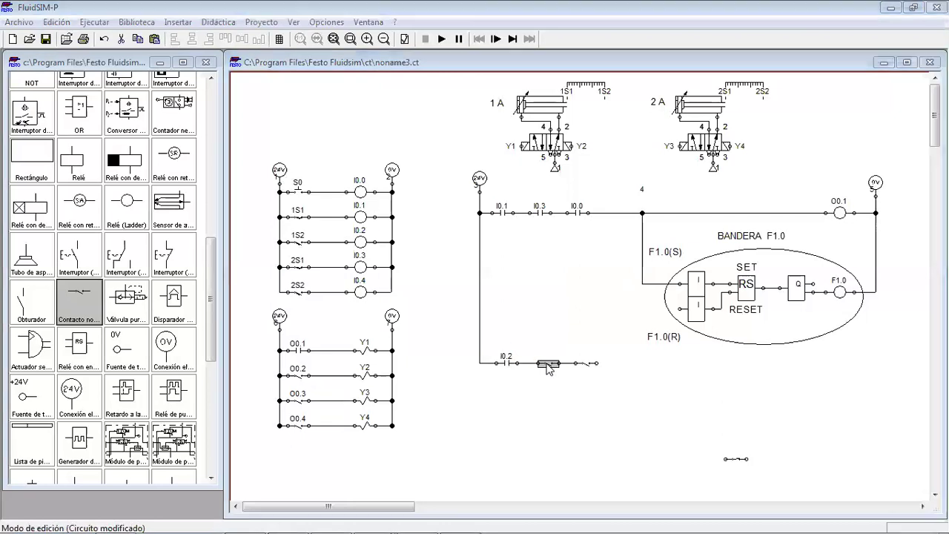
text(00.3)
key(Return)
double_click(550, 364)
text(O0.3)
key(Return)
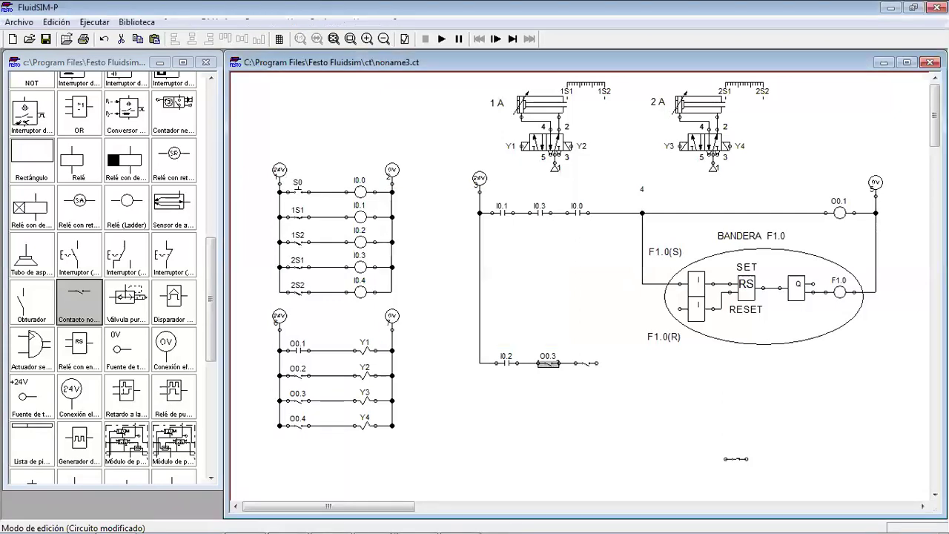
click(547, 458)
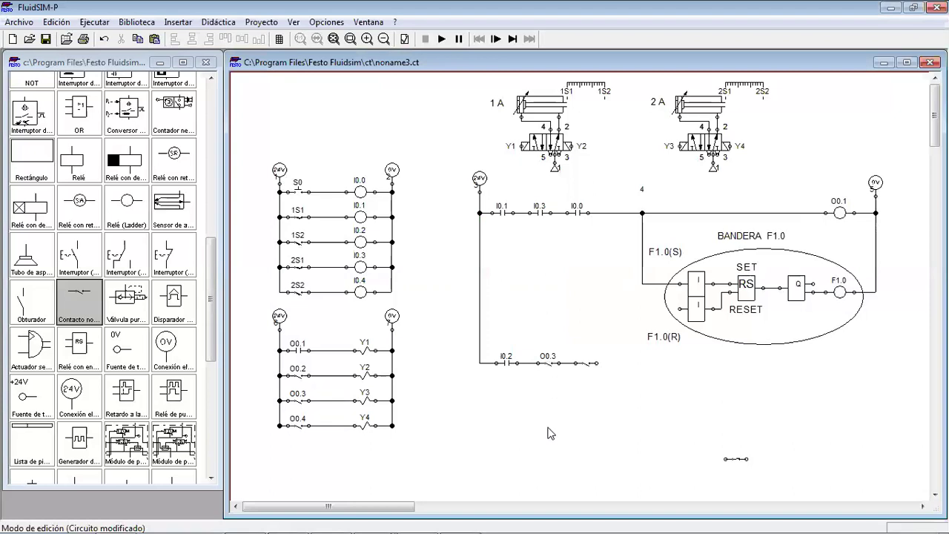
Step: Relabel the middle contact as I0.3 and shift it slightly toward contact I0.2
double_click(548, 363)
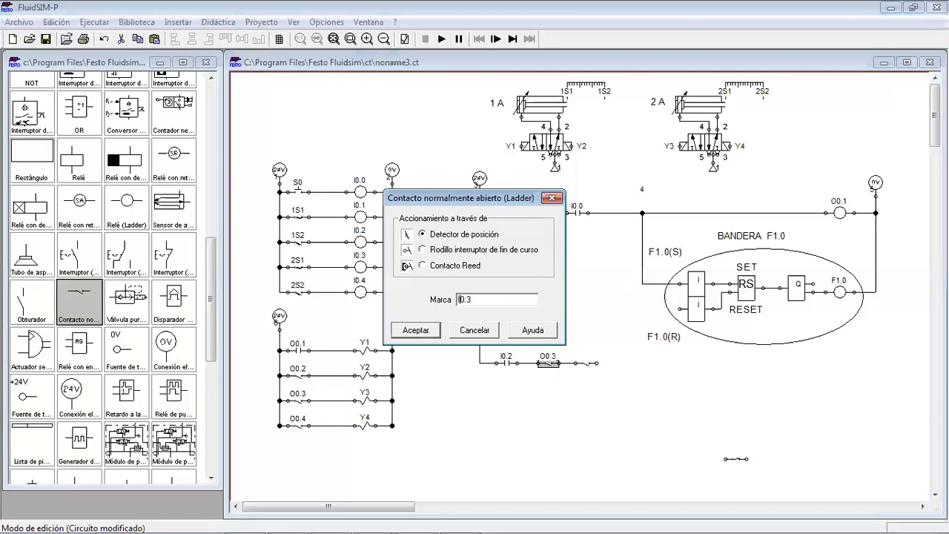
key(Return)
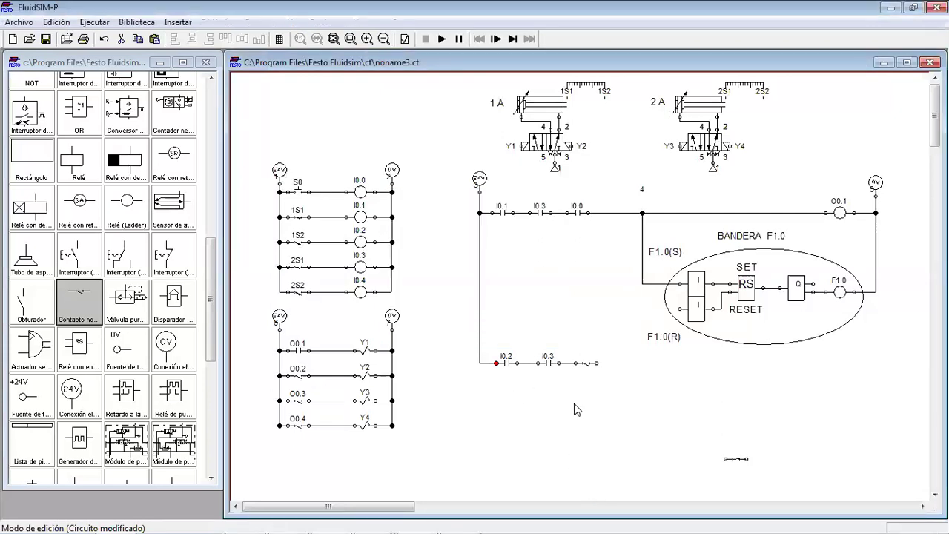
click(549, 398)
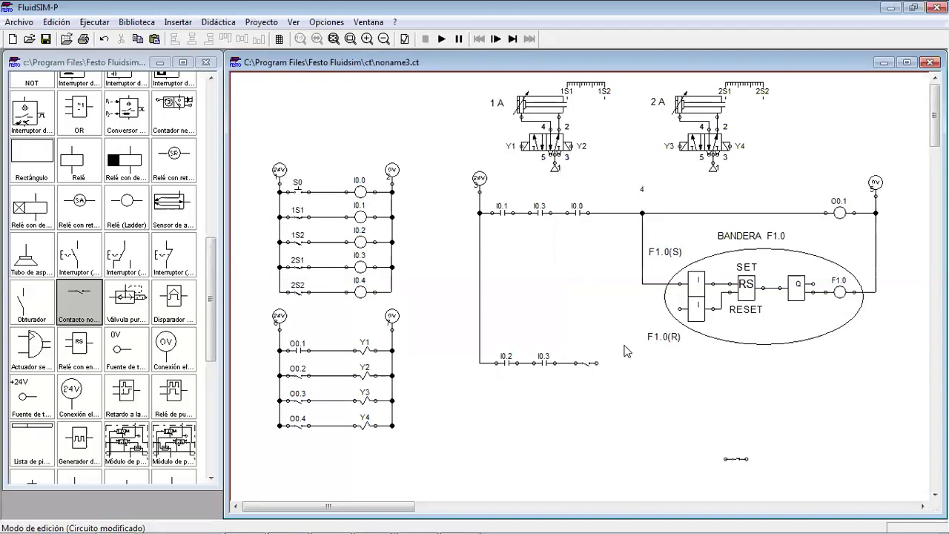
Step: Label the third contact of the new rung F1.0 so that it follows the flag
click(585, 367)
double_click(584, 366)
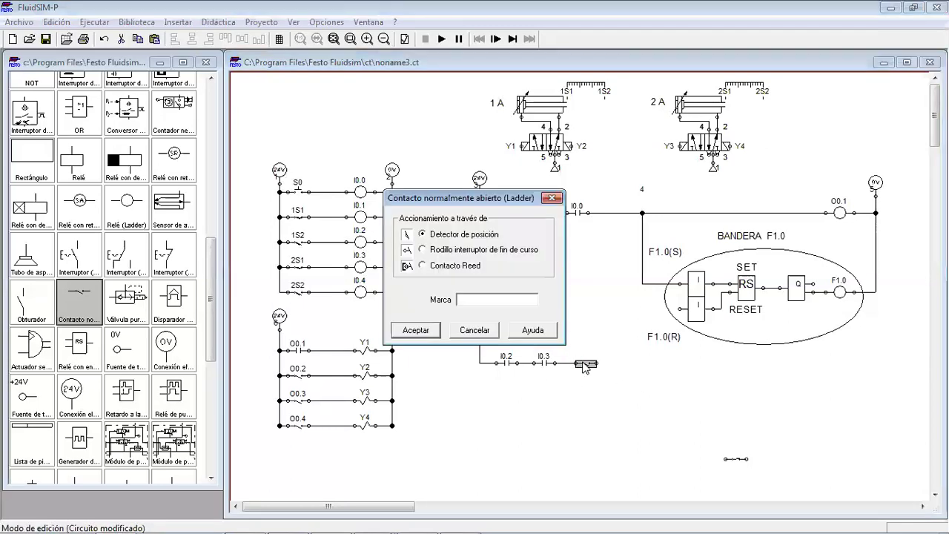
text(f1.0)
key(Return)
click(579, 392)
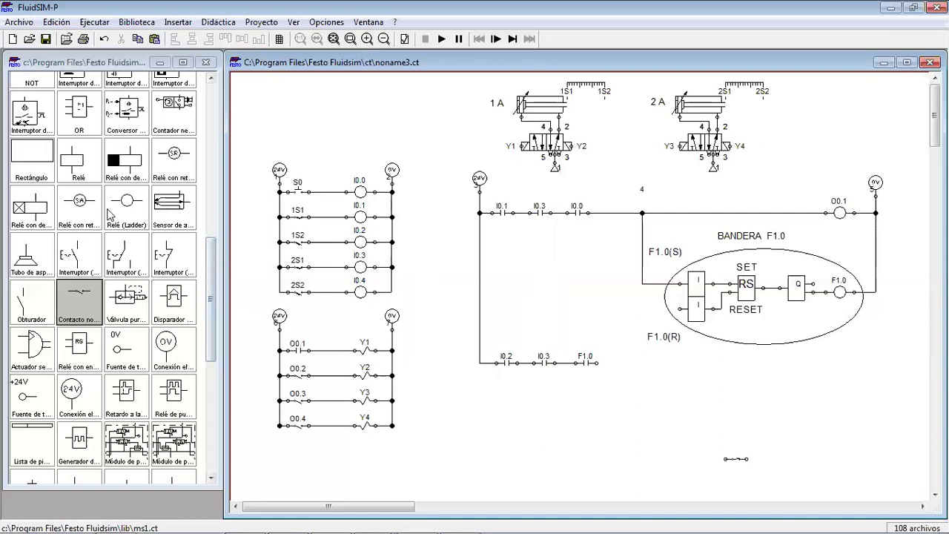
Step: Insert a ladder relay coil at the end of the new rung, below the F1.0 coil, and label it O0.3
drag(126, 212, 849, 394)
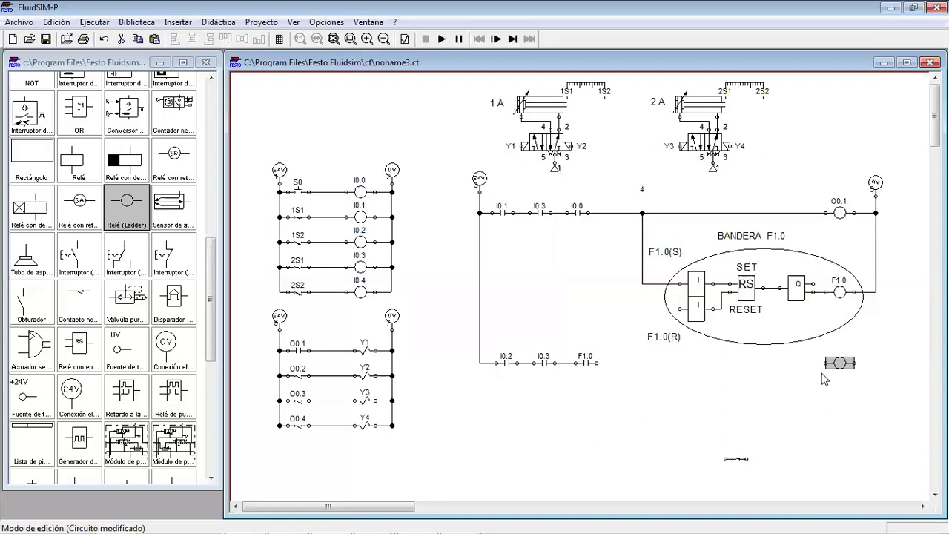
double_click(839, 362)
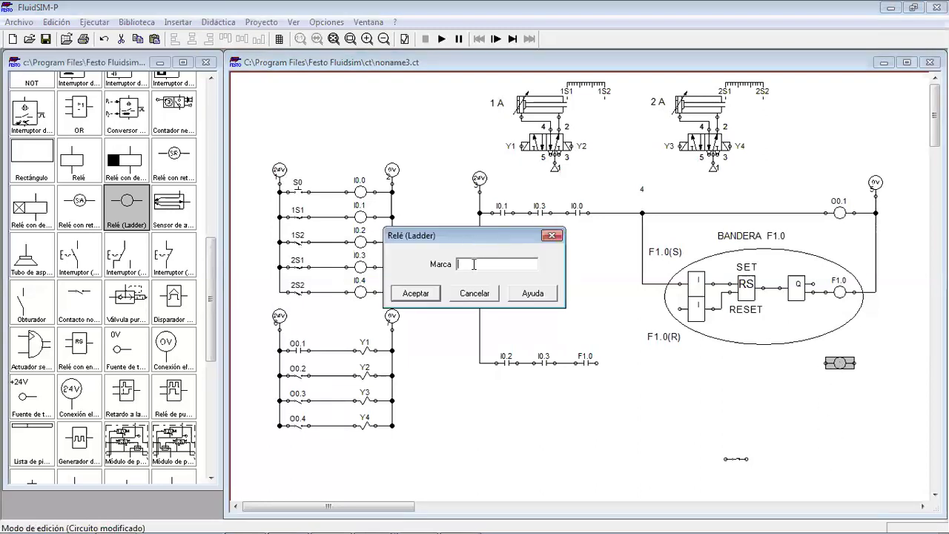
text(O0.3)
key(Return)
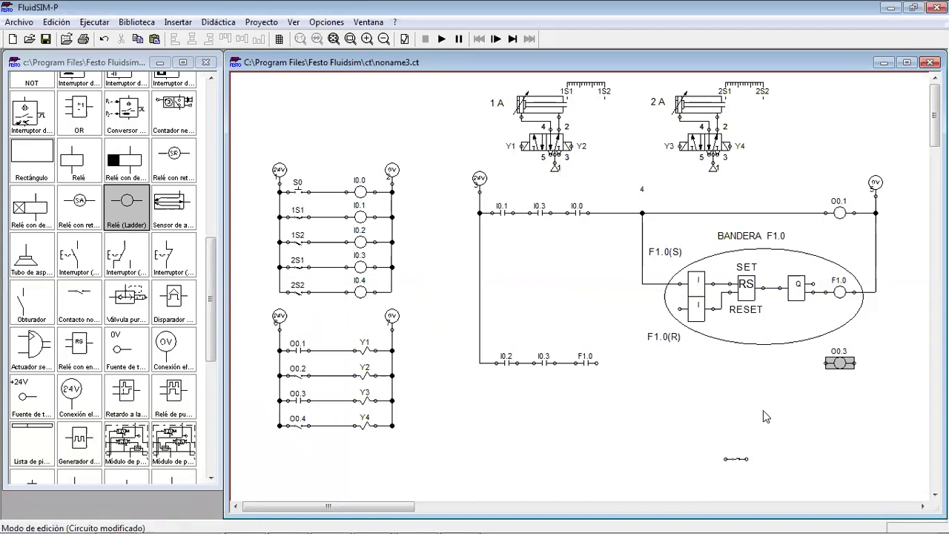
Step: Wire contact F1.0 to coil O0.3 and connect the coil to the 0V line
click(694, 417)
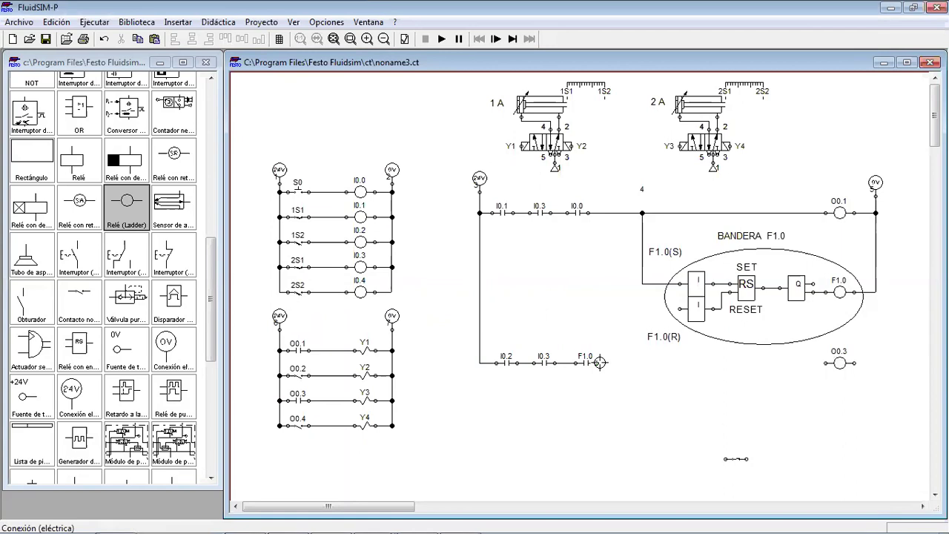
drag(825, 364, 824, 364)
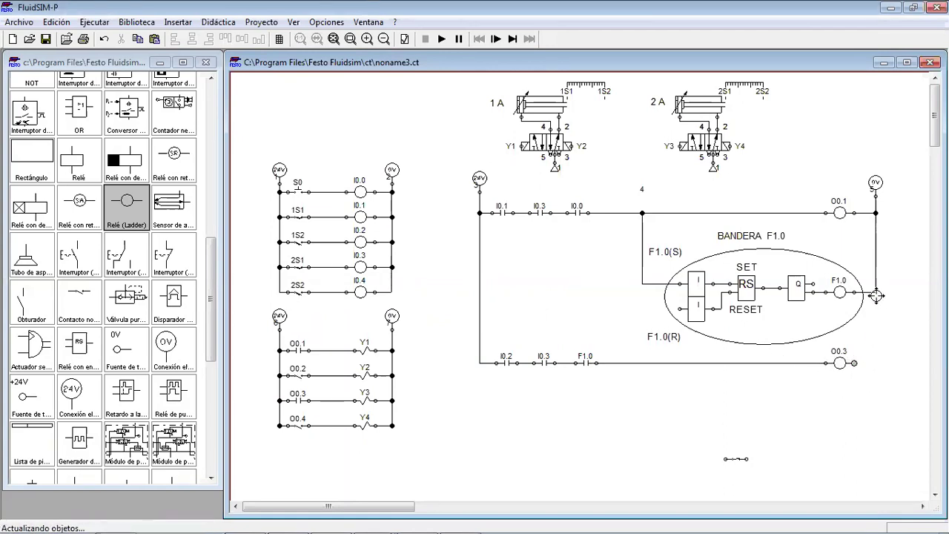
drag(875, 292, 854, 362)
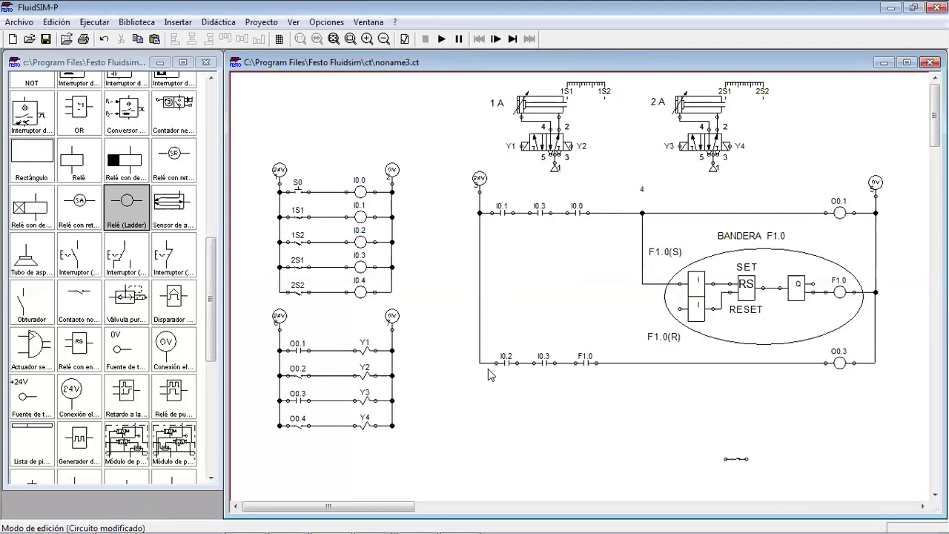
Step: Move the whole O0.3 rung, contacts and coil together, well down below the RS block to free space for another rung
drag(460, 341, 895, 402)
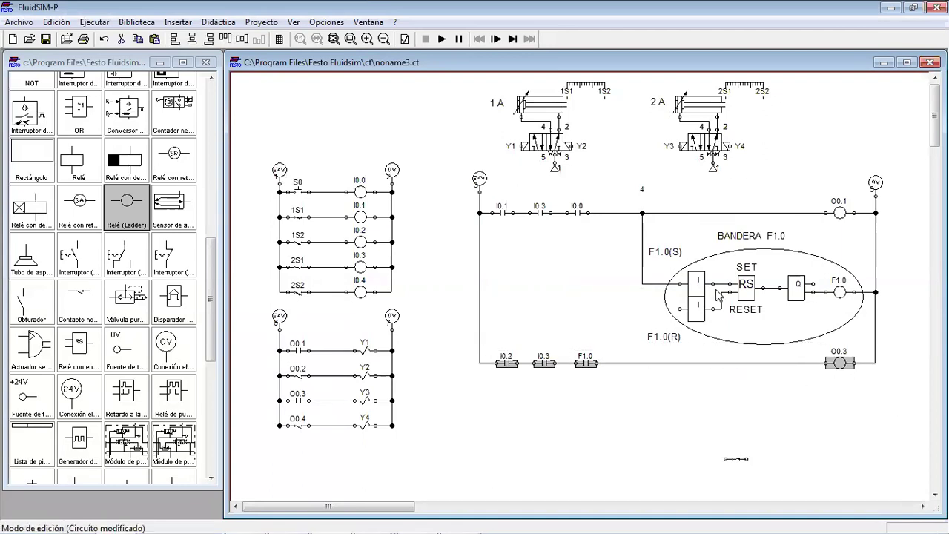
key(Down)
key(Down)
key(Down)
key(Down)
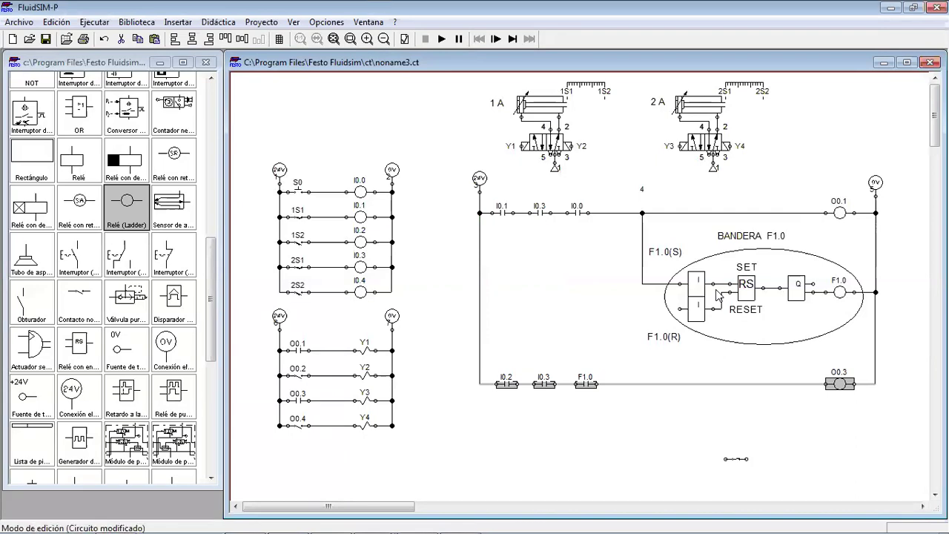
key(Down)
key(Down)
key(Down)
key(Down)
key(Down)
key(Down)
key(Down)
key(Down)
key(Down)
key(Down)
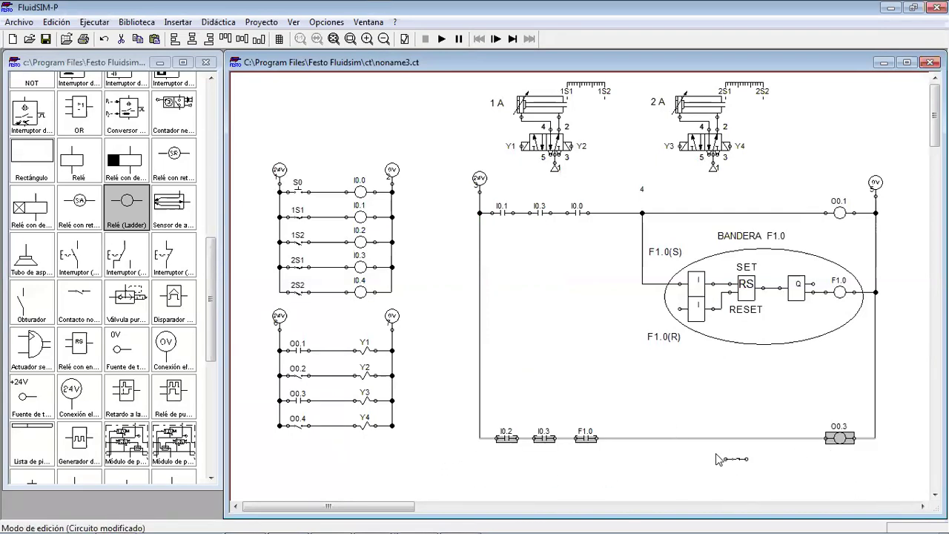
Step: Put the spare unlabelled contact aside beyond the 0V line and lower the O0.3 rung slightly further
drag(731, 457, 898, 362)
drag(897, 468, 488, 425)
key(Down)
key(Down)
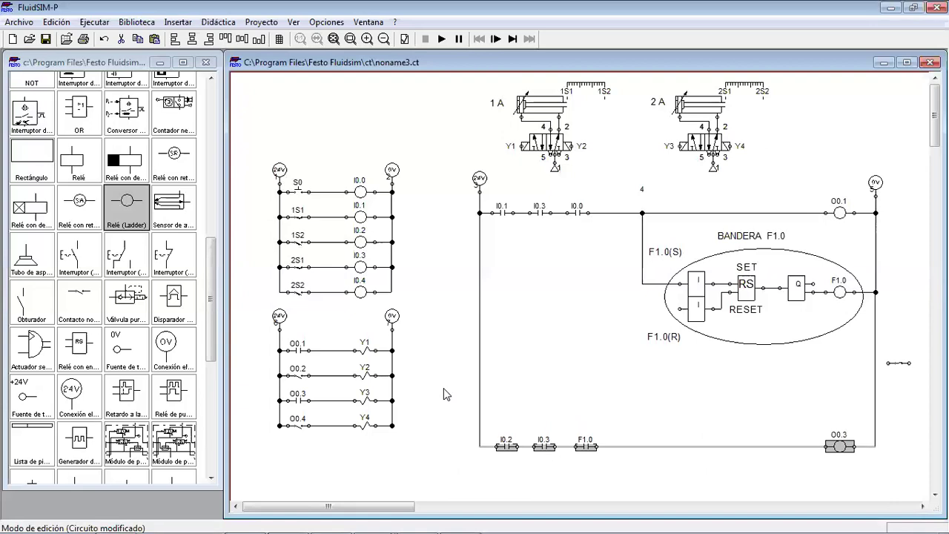
click(727, 419)
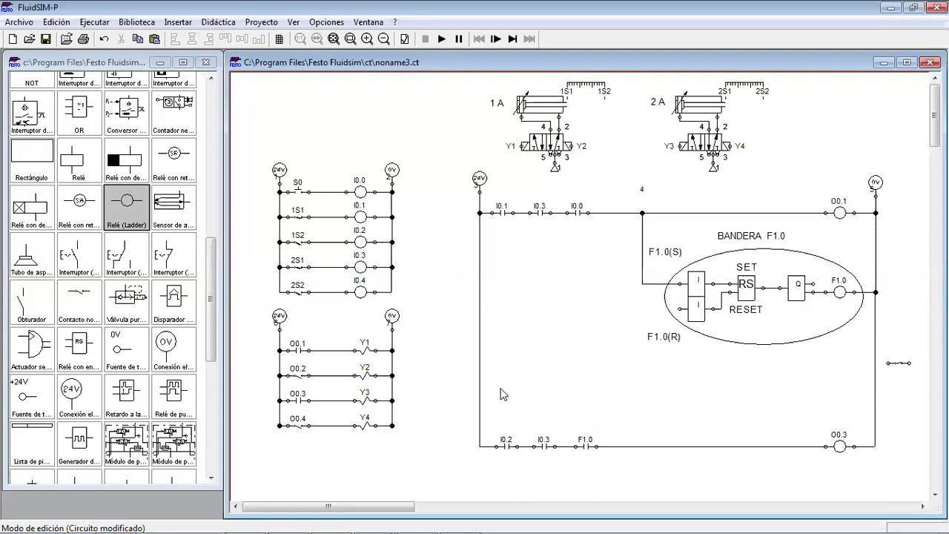
Step: Copy contacts I0.2 and I0.3 from the O0.3 rung and place the copies side by side in the free space above it
click(505, 446)
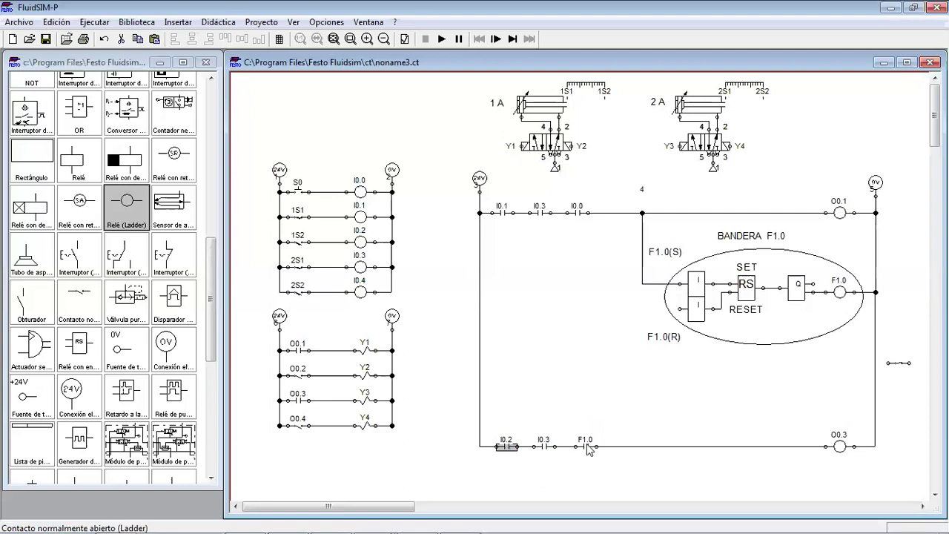
key(ctrl+v)
drag(607, 308, 505, 366)
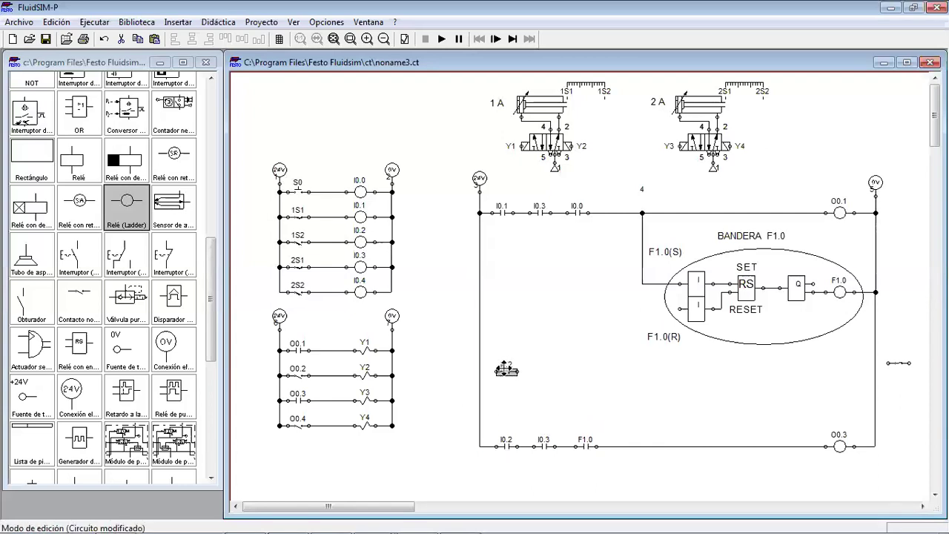
click(545, 447)
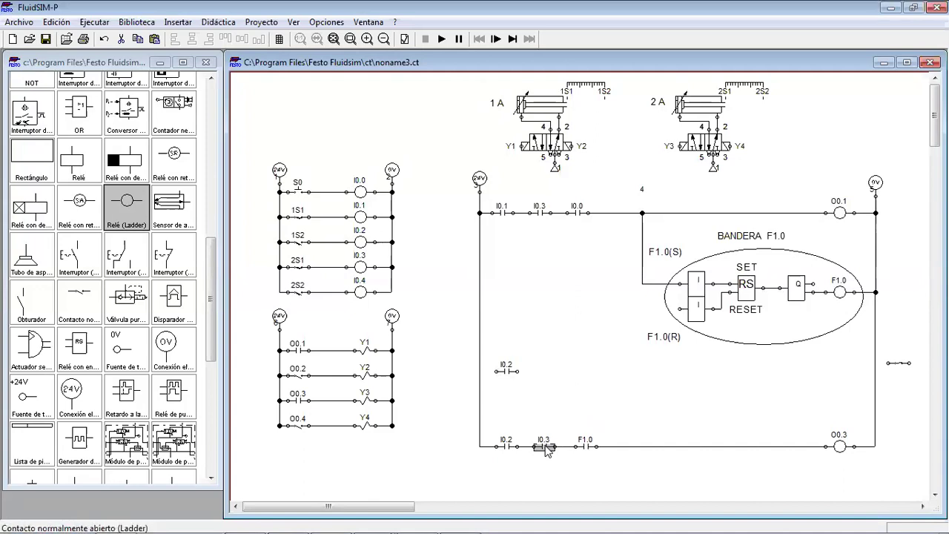
key(ctrl+c)
key(ctrl+v)
drag(601, 318, 546, 372)
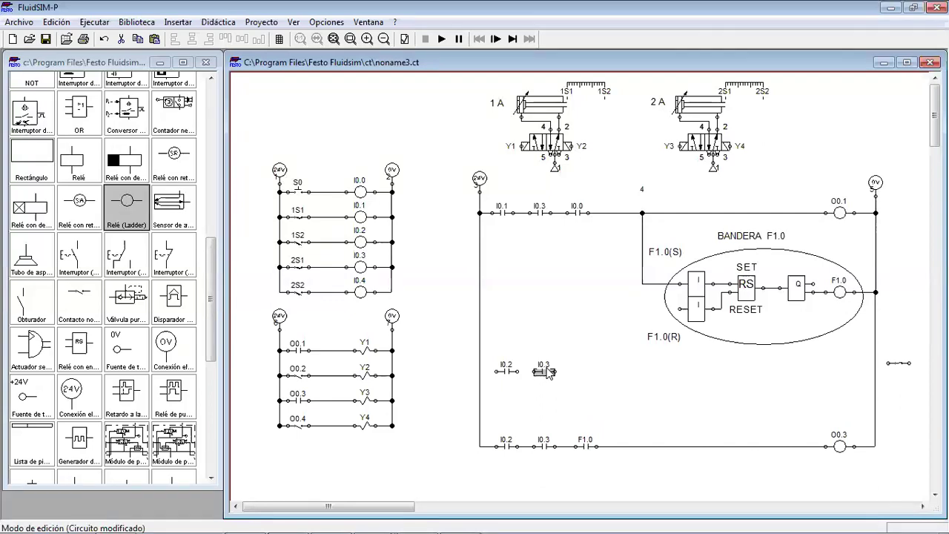
Step: Relabel the copied I0.3 contact as I0.4
double_click(547, 372)
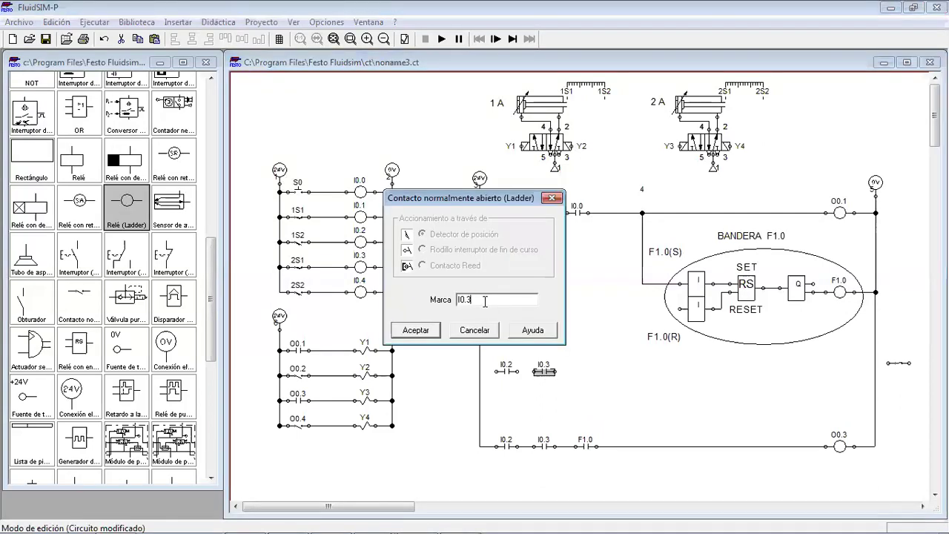
key(BackSpace)
text(4)
key(Return)
click(639, 344)
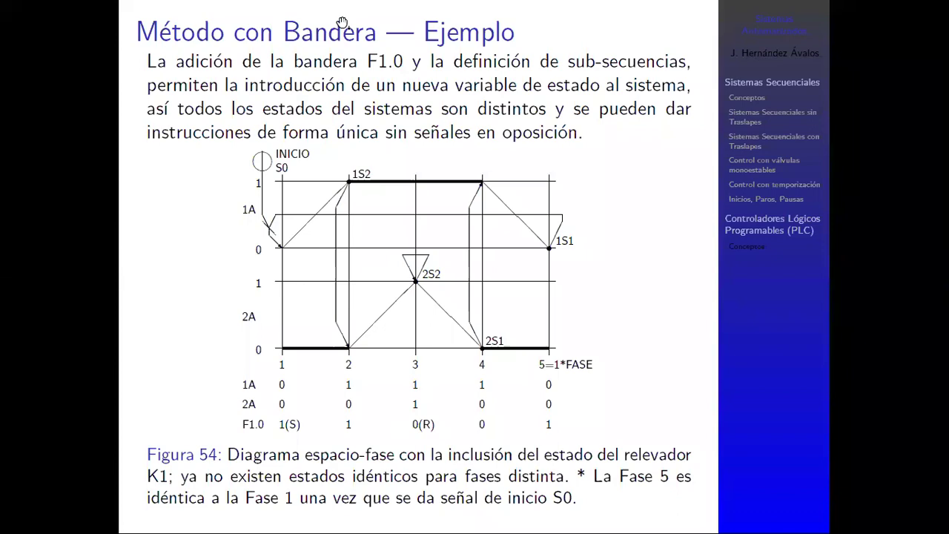
Step: Switch back to FluidSIM and copy contact F1.0 from the O0.3 rung to the free place beside the loose contact I0.4
key(alt+Tab)
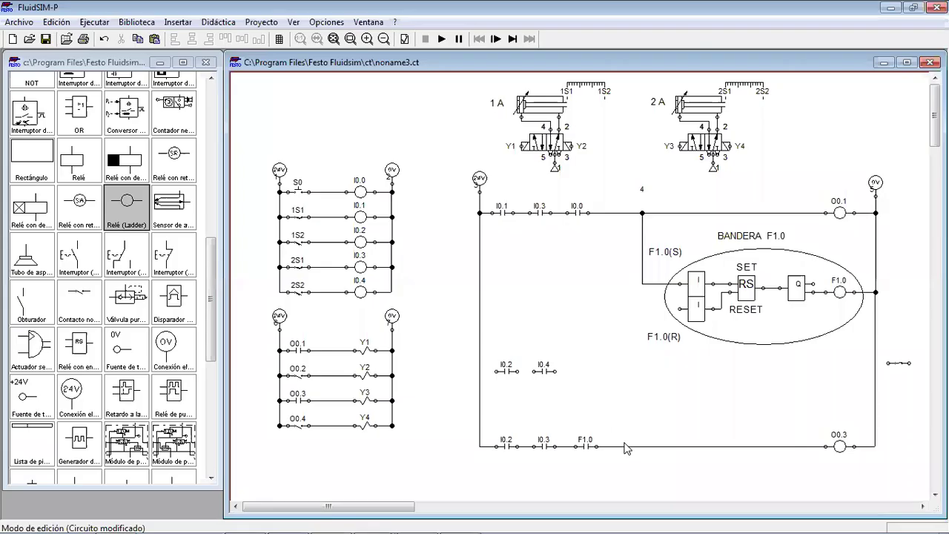
click(586, 447)
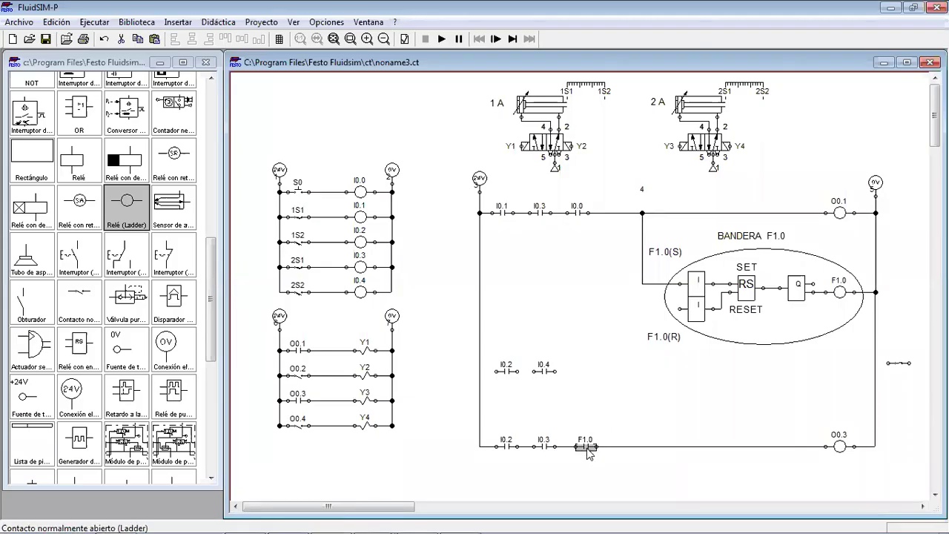
key(ctrl+v)
mouse_move(603, 315)
mouse_down()
mouse_move(597, 369)
mouse_move(581, 369)
mouse_up()
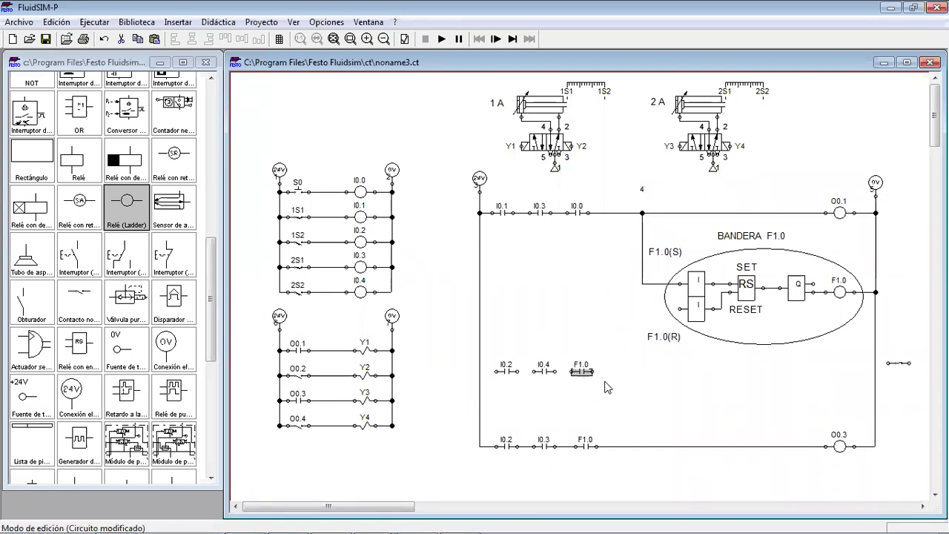
click(604, 386)
click(584, 372)
mouse_move(490, 339)
mouse_down()
mouse_move(540, 415)
mouse_move(579, 411)
mouse_up()
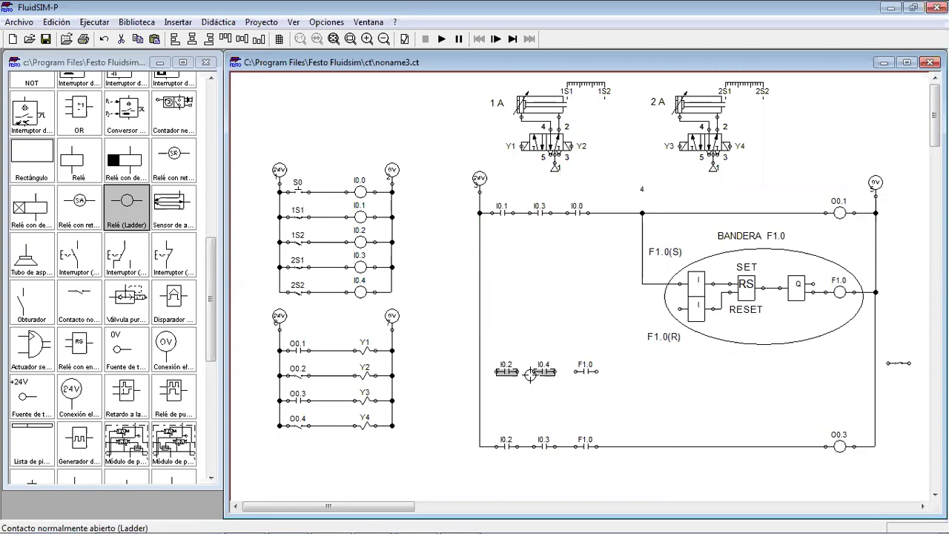
drag(564, 344, 614, 397)
click(607, 397)
drag(568, 340, 605, 400)
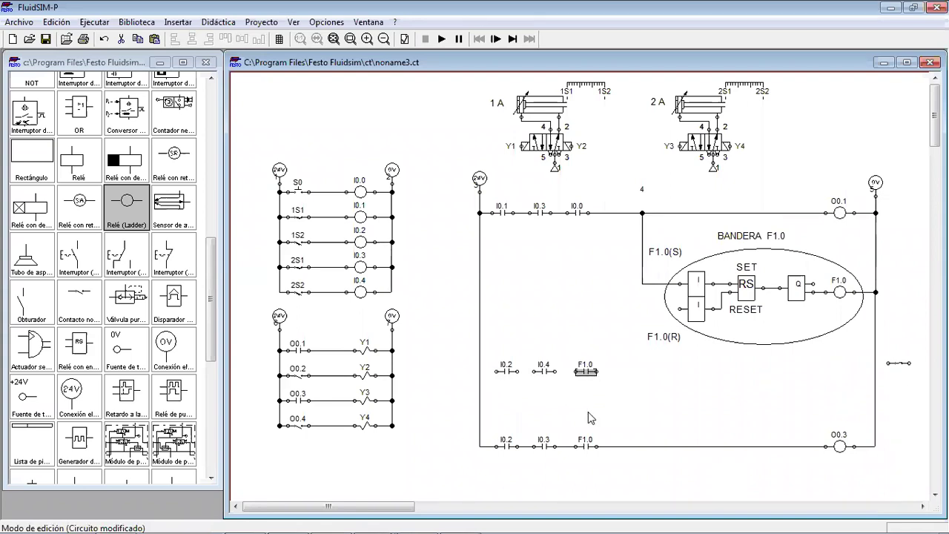
Step: Lower the loose row of contacts I0.2, I0.4 and F1.0 slightly towards the O0.3 rung
drag(620, 387, 491, 347)
key(Down)
key(Down)
key(Down)
key(Down)
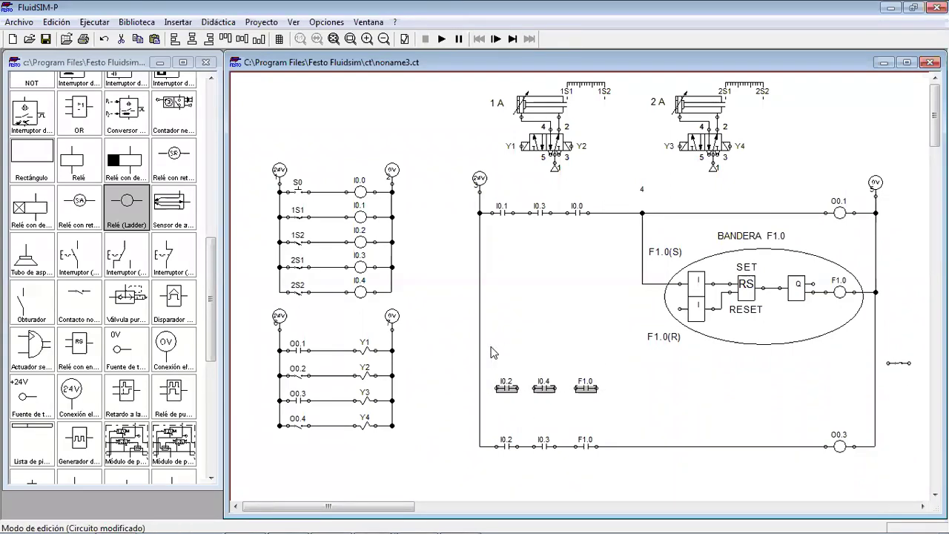
click(618, 353)
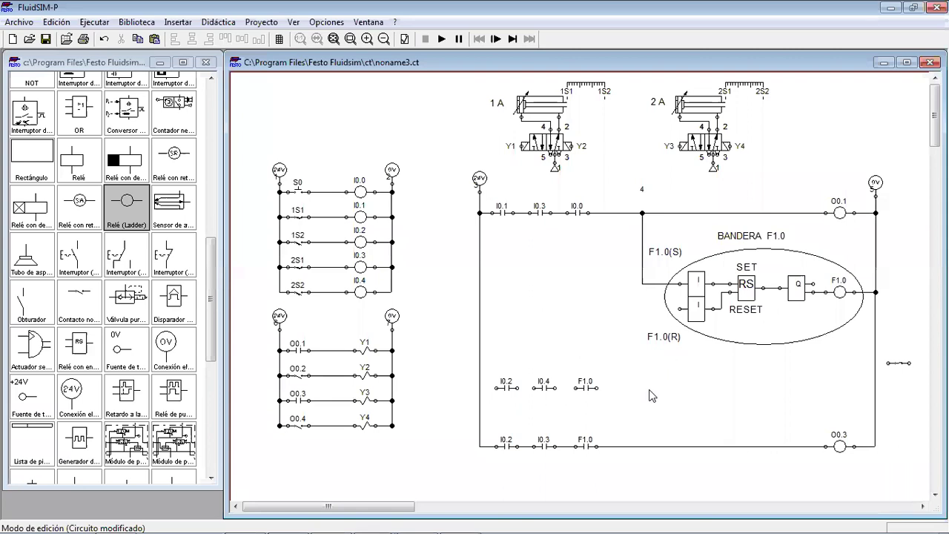
Step: Wire contacts I0.2, I0.4 and F1.0 in series from the 24V line through a new ladder relay labelled O0.4 to the 0V line
drag(497, 387, 537, 387)
click(126, 198)
drag(126, 199, 823, 388)
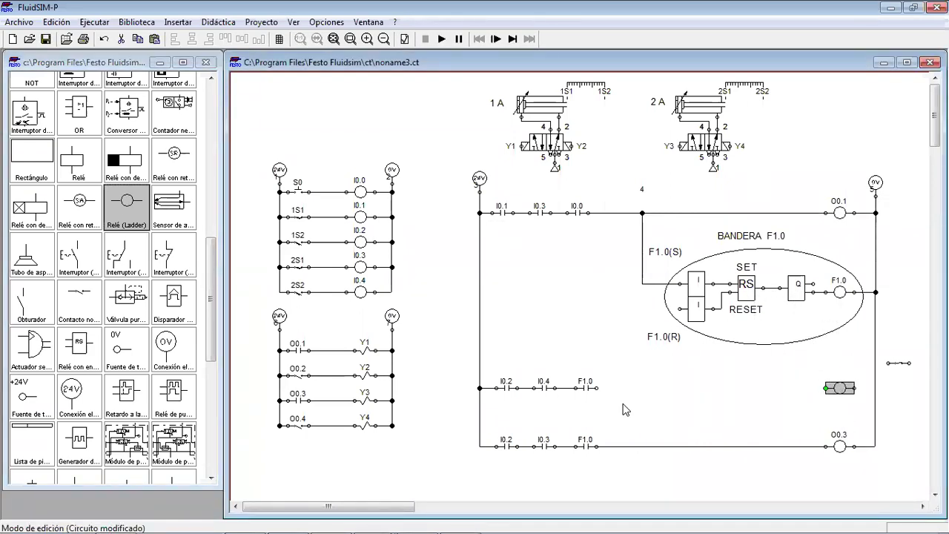
drag(597, 387, 876, 388)
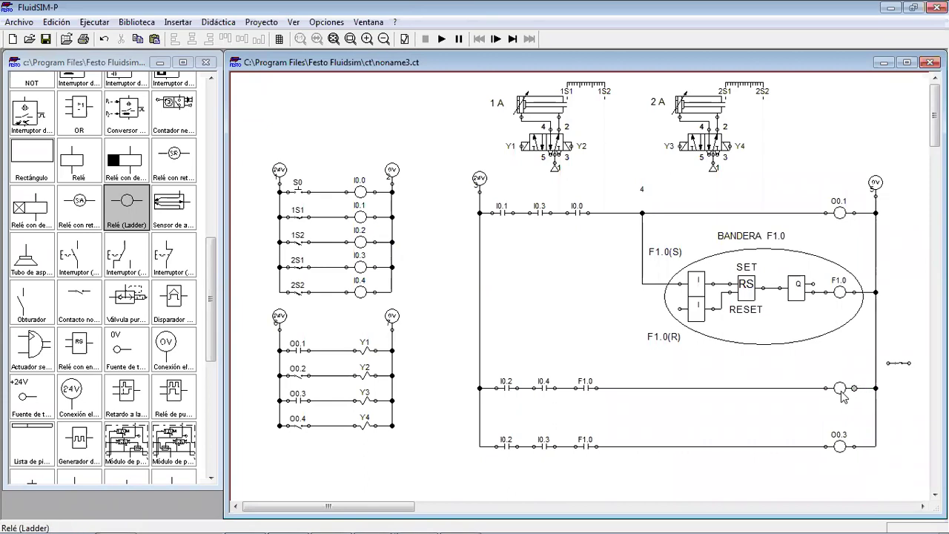
double_click(840, 392)
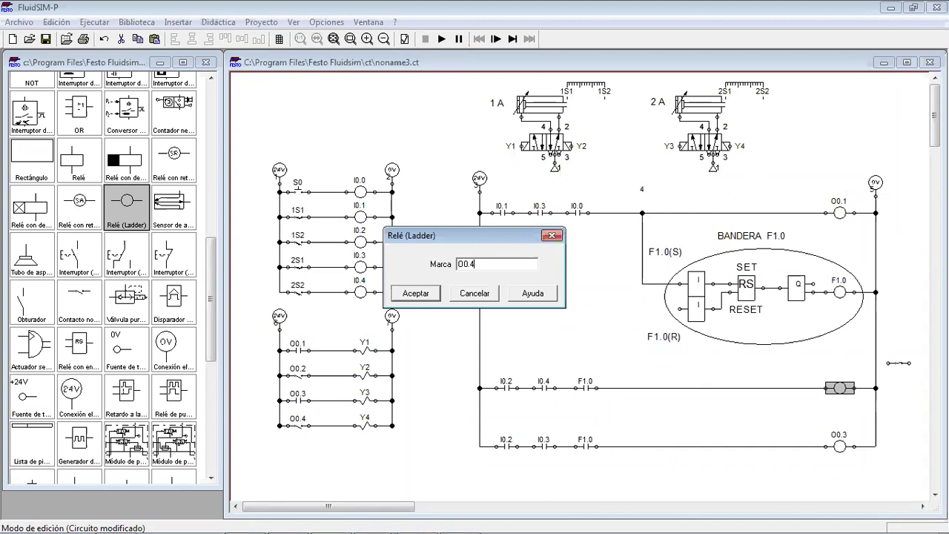
key(Return)
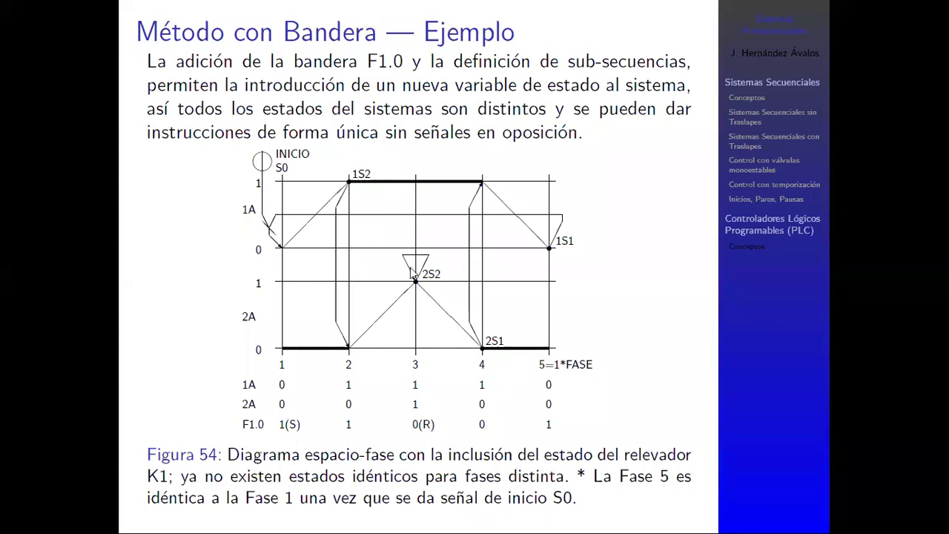
Step: Return to FluidSIM and wire the F1.0(R) reset input of the RS block to the O0.4 rung after its F1.0 contact
key(alt+Tab)
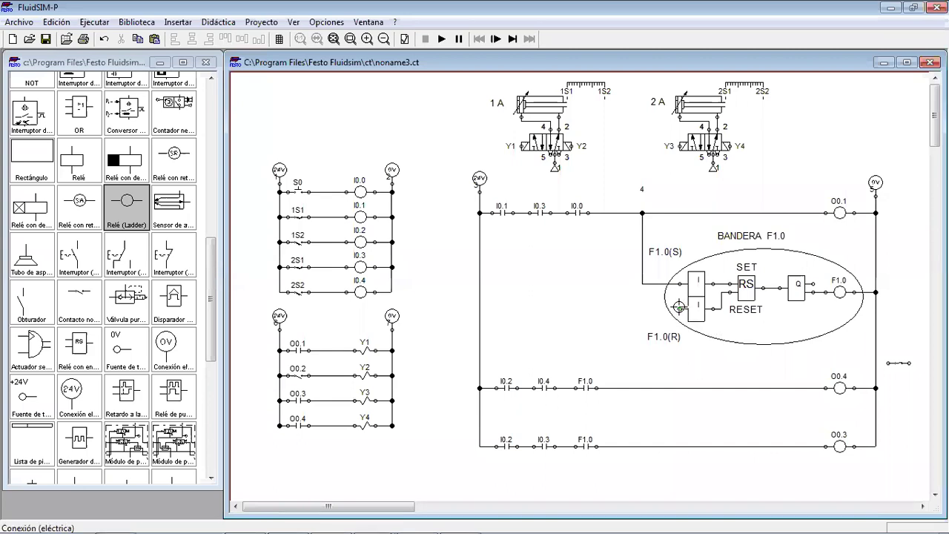
drag(646, 388, 638, 302)
key(Left)
click(626, 302)
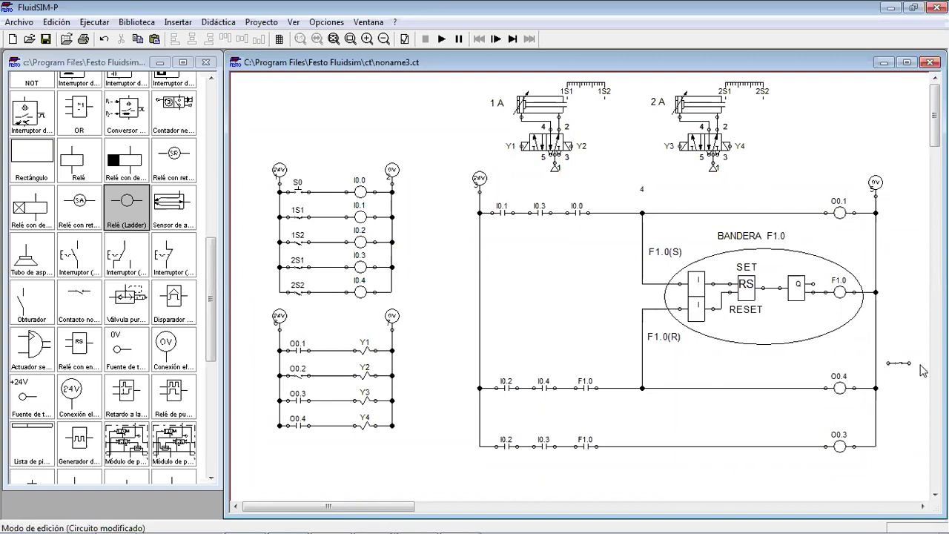
Step: Raise the whole O0.3 rung, contacts and coil together, closer to the O0.4 rung
click(899, 364)
drag(458, 421, 909, 471)
key(Up)
key(Up)
key(Up)
key(Up)
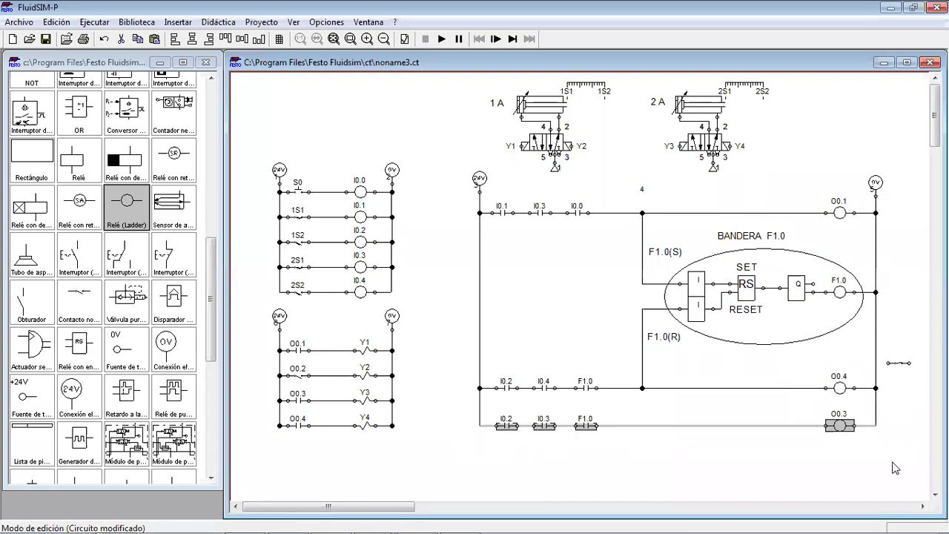
click(448, 449)
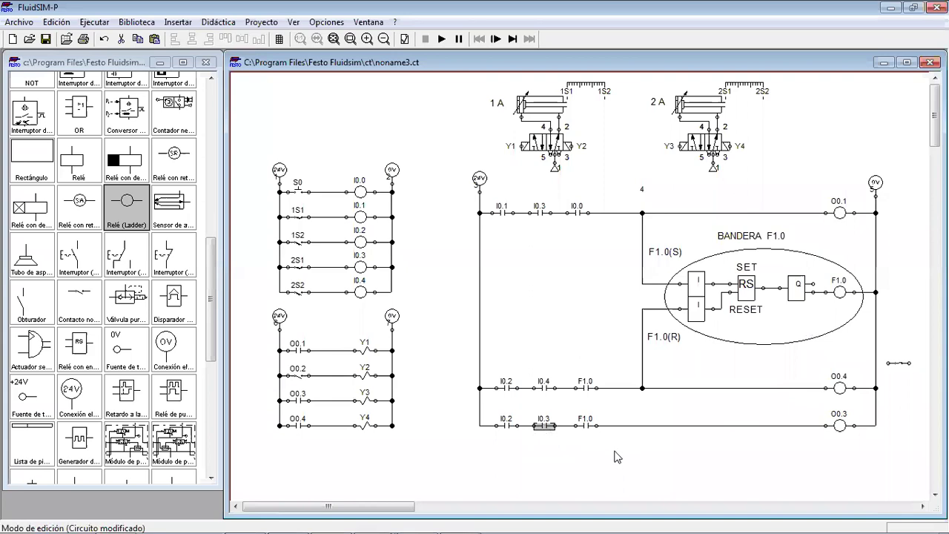
Step: Copy contacts I0.3 and I0.2 from the O0.3 rung and place the copies directly below their originals
key(ctrl+v)
drag(605, 310, 534, 444)
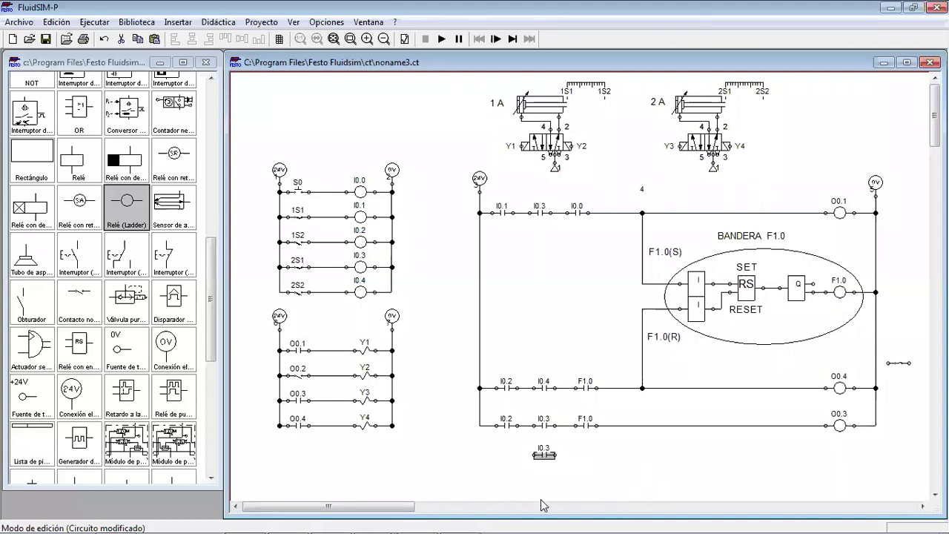
click(506, 426)
key(ctrl+v)
drag(602, 313, 506, 455)
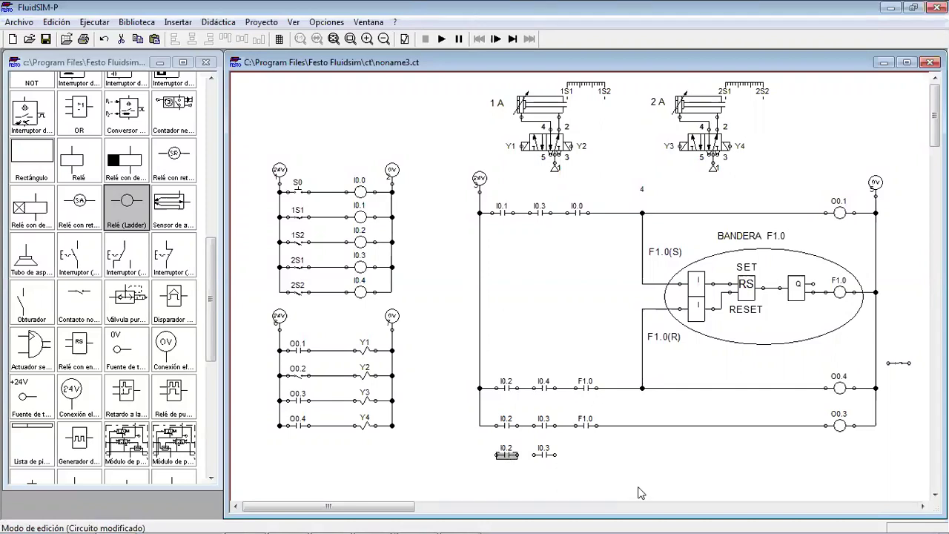
Step: Place the spare normally closed contact beside the copied I0.3 contact and label it F1.0
drag(898, 362, 584, 453)
drag(575, 410, 620, 455)
click(594, 467)
click(675, 335)
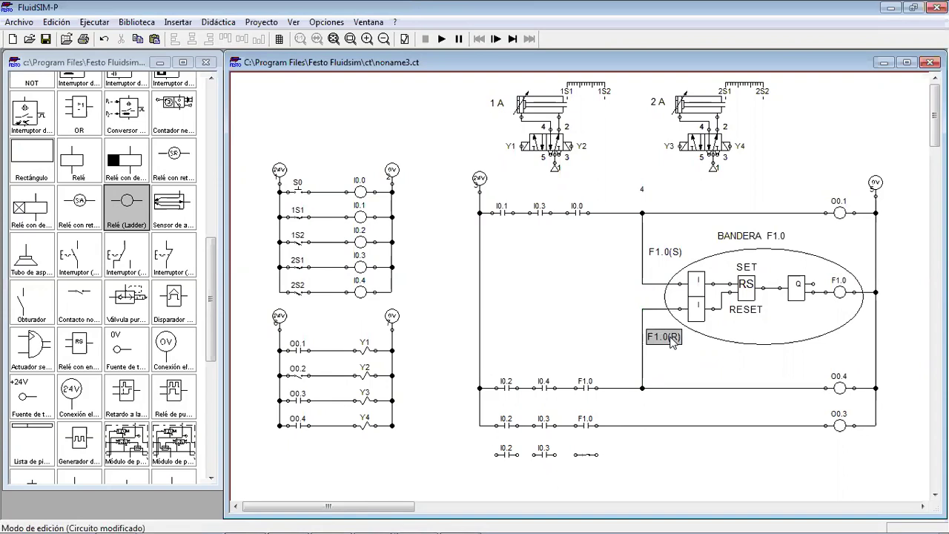
click(600, 461)
double_click(587, 455)
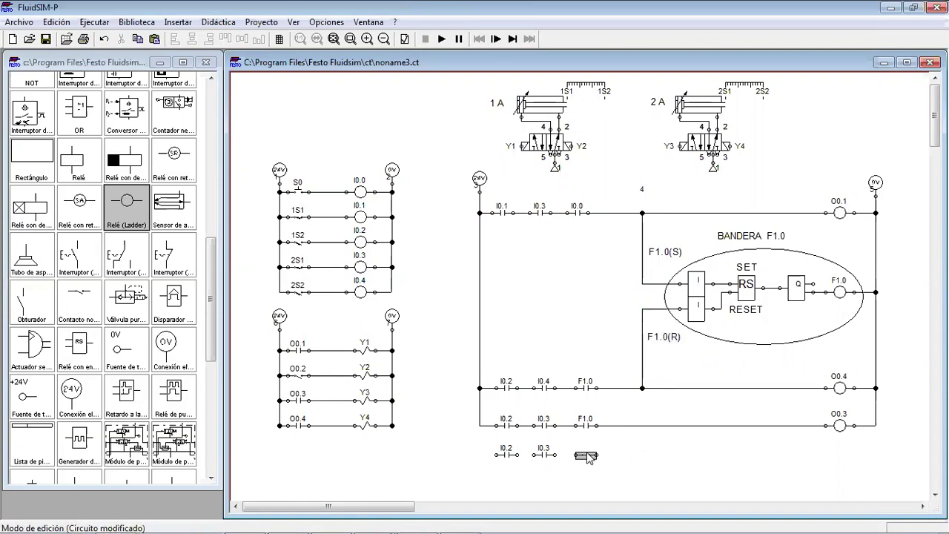
text(I1.0)
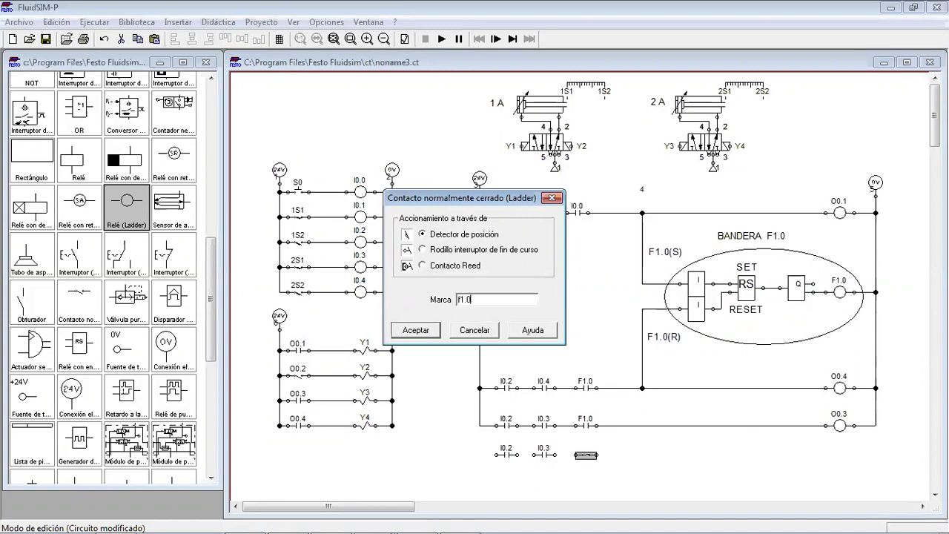
key(Return)
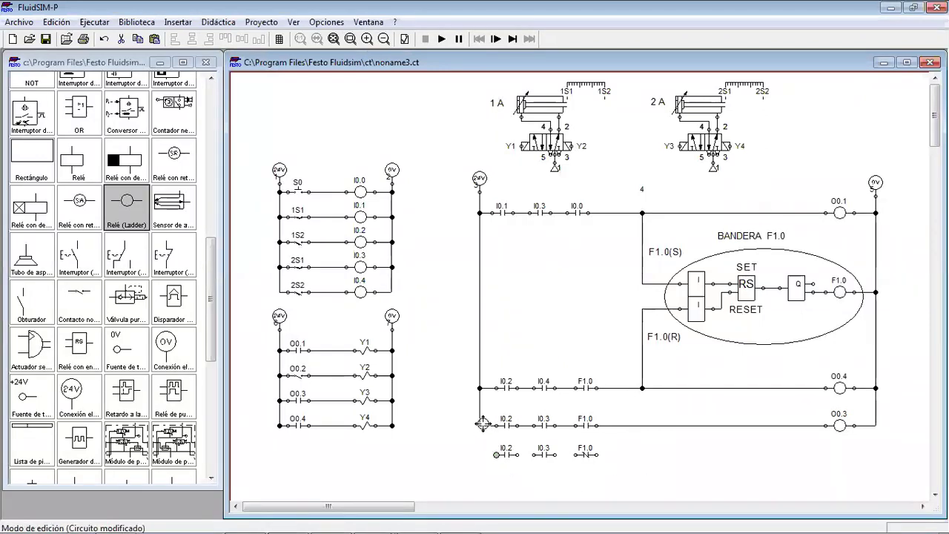
Step: Wire the new I0.2, I0.3 and closed F1.0 contacts in series from the 24V line through a new ladder relay to the 0V line
drag(479, 425, 576, 455)
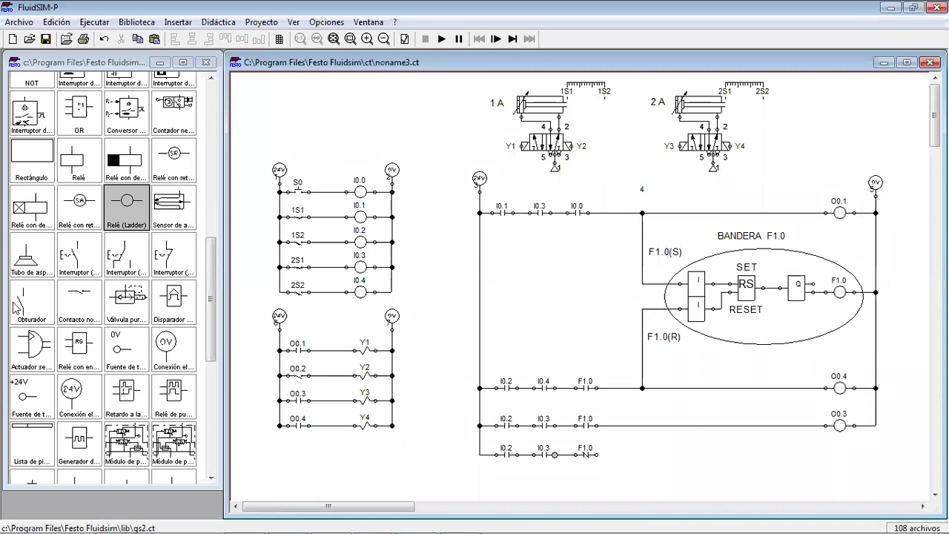
drag(126, 211, 840, 452)
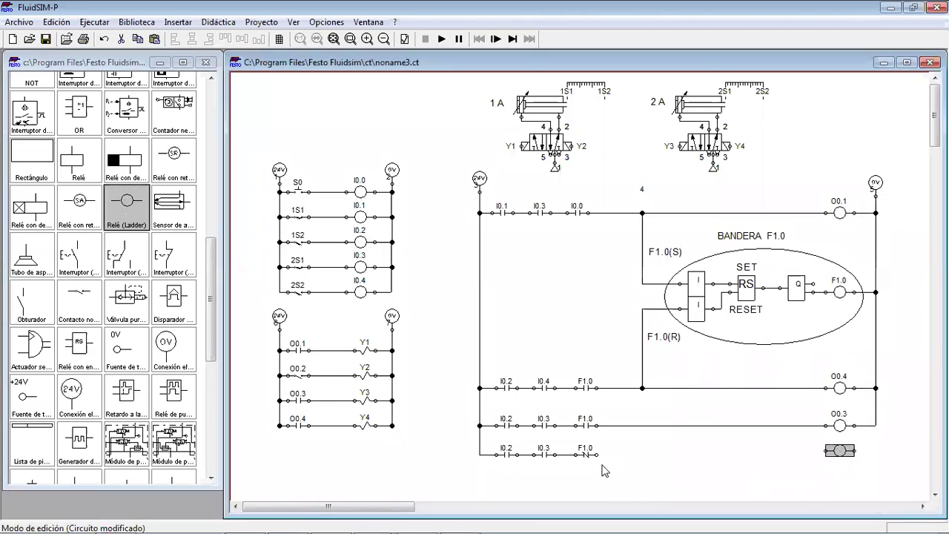
mouse_move(596, 455)
mouse_down()
mouse_move(759, 467)
mouse_move(840, 456)
mouse_up()
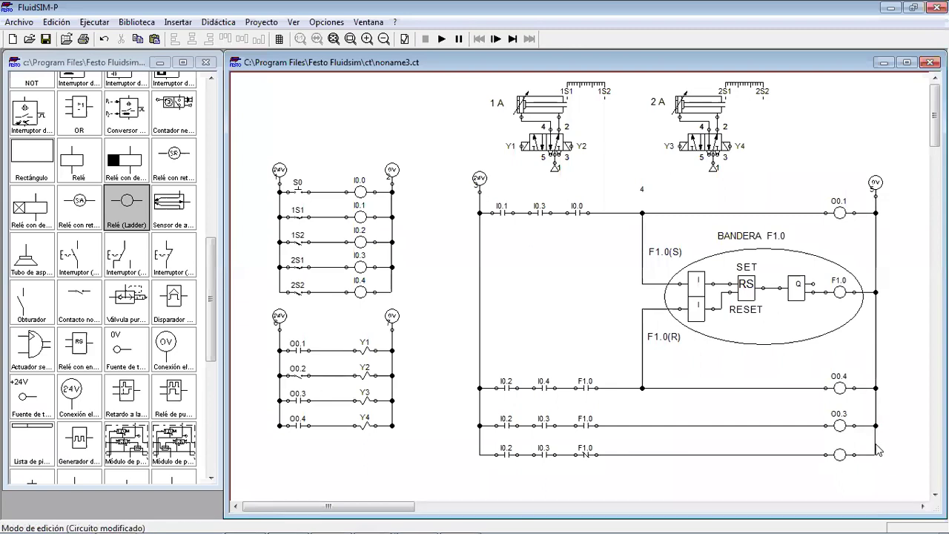
drag(877, 443, 873, 451)
drag(567, 403, 604, 479)
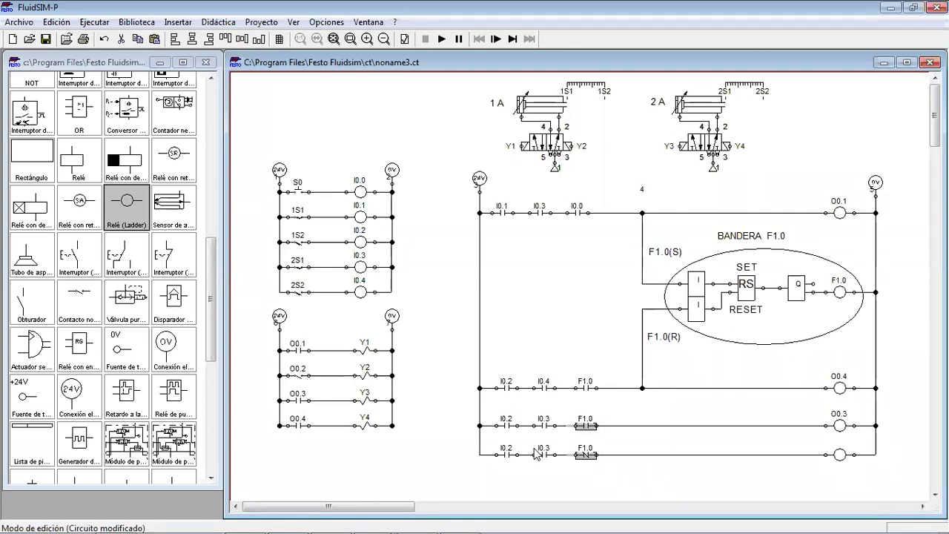
click(486, 420)
drag(491, 403, 565, 478)
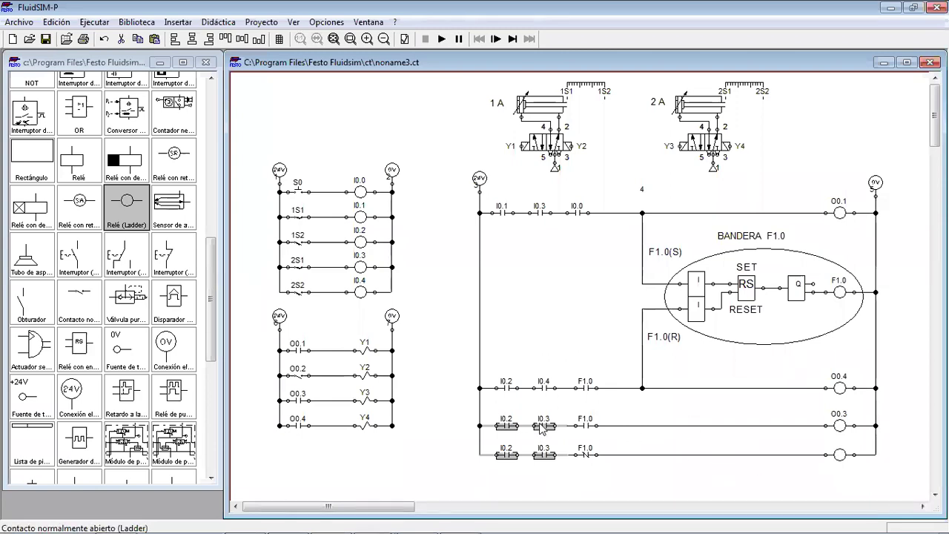
drag(562, 400, 606, 472)
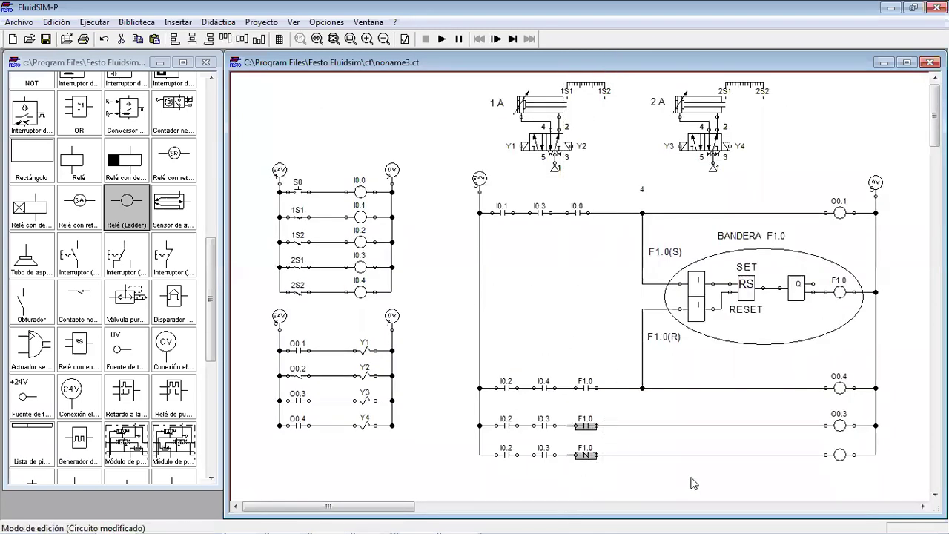
Step: Label the unlabelled relay coil on the lowest rung as O0.2
click(841, 457)
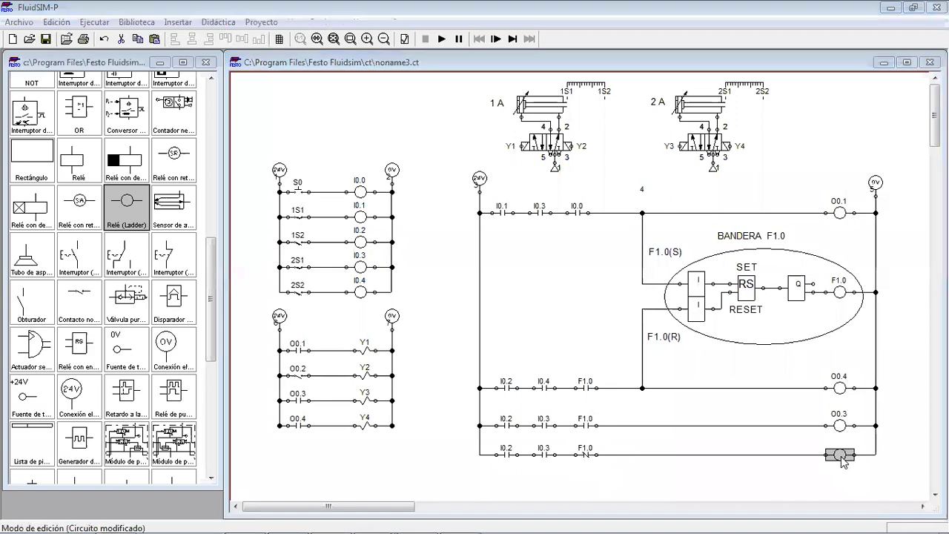
double_click(840, 457)
text(O0.2)
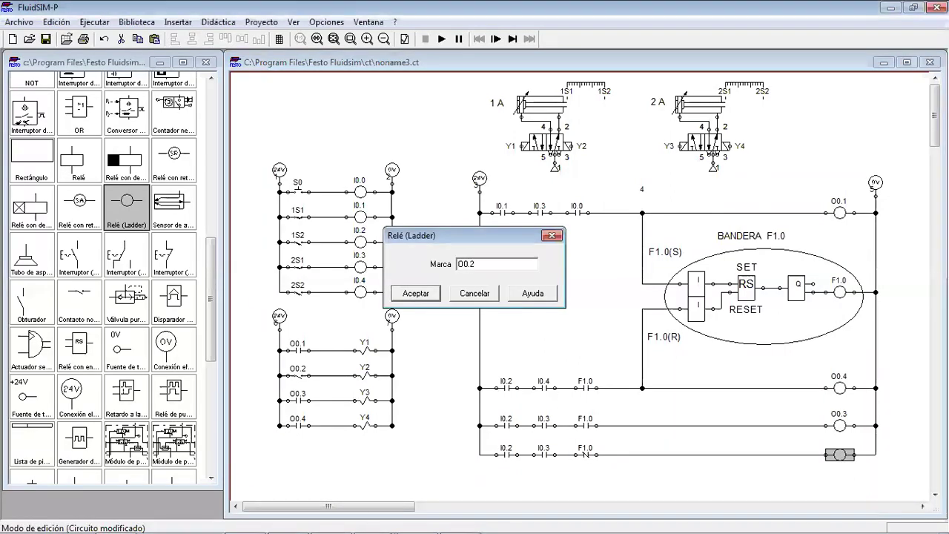
key(Return)
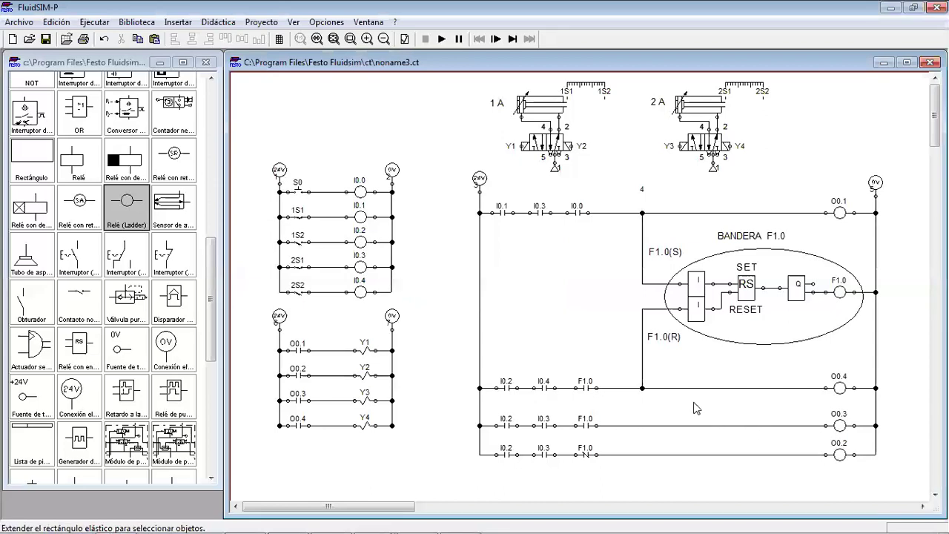
Step: Lower the whole O0.2 rung, contacts and coil together, slightly to leave more space below the O0.3 rung
drag(566, 406, 619, 475)
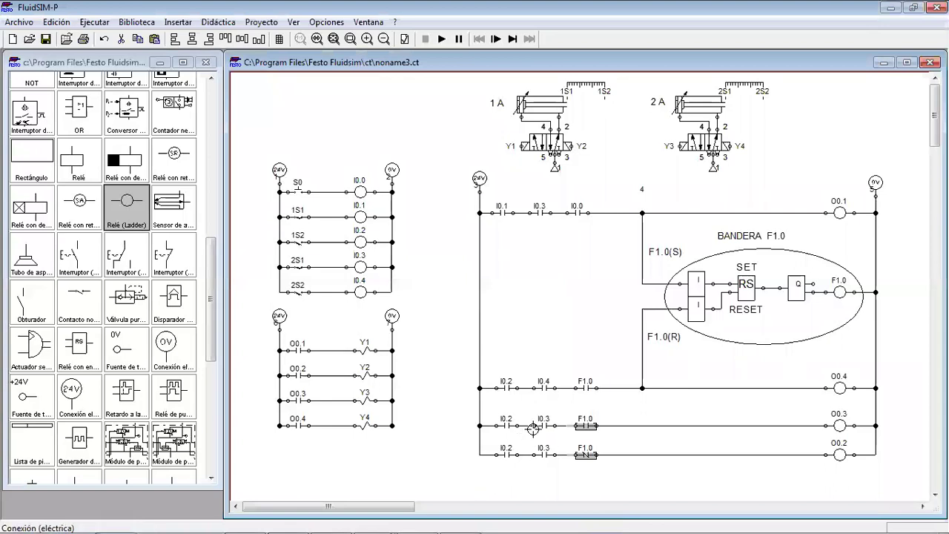
click(612, 409)
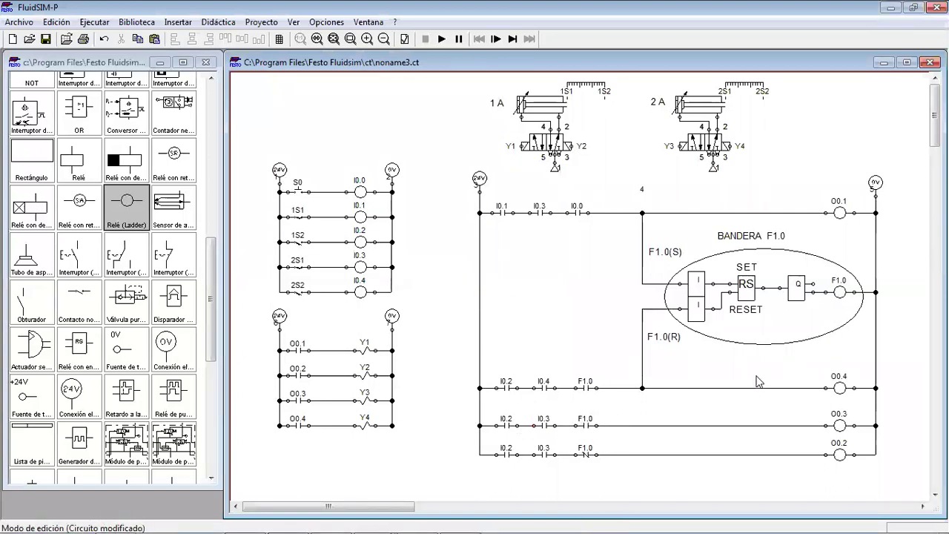
drag(459, 445, 840, 33)
click(511, 470)
drag(889, 470, 438, 444)
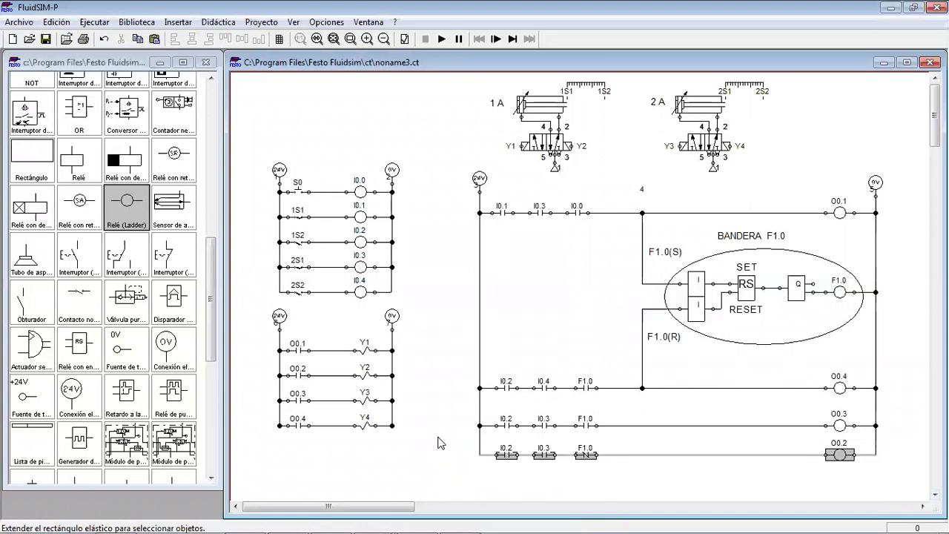
key(Down)
key(Down)
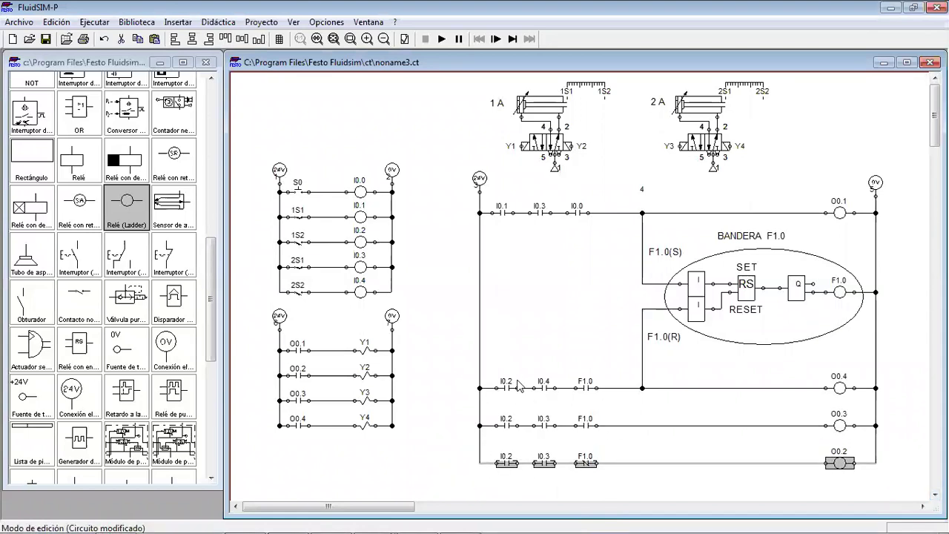
click(456, 399)
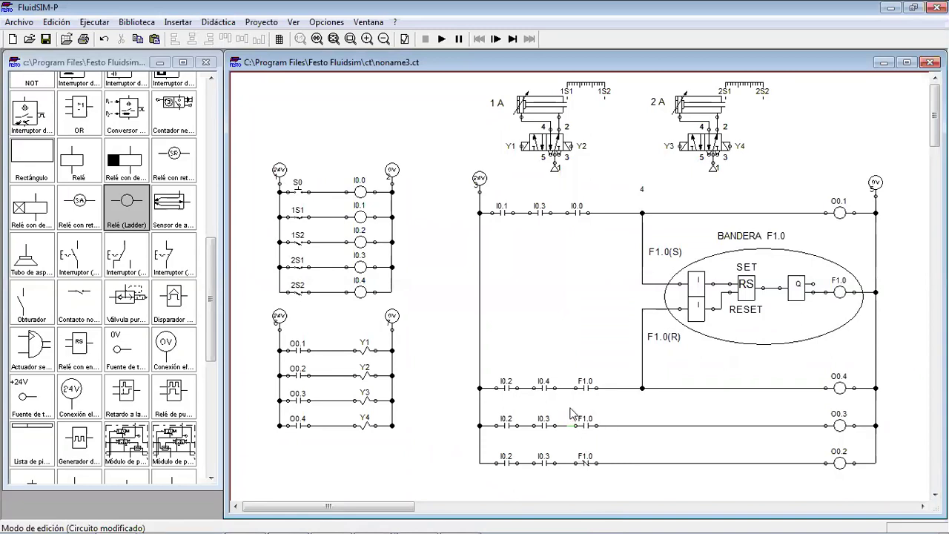
mouse_move(620, 478)
mouse_down()
mouse_move(571, 447)
mouse_move(567, 402)
mouse_up()
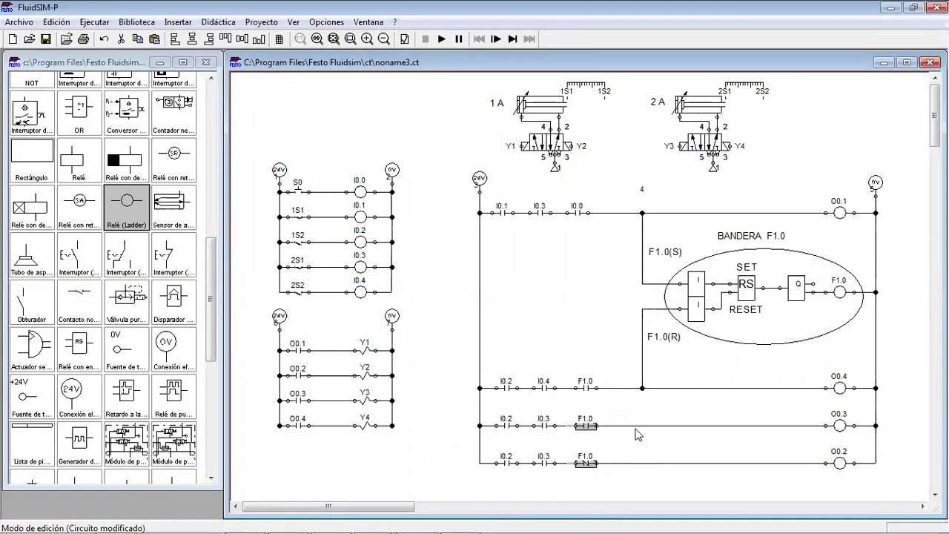
click(640, 477)
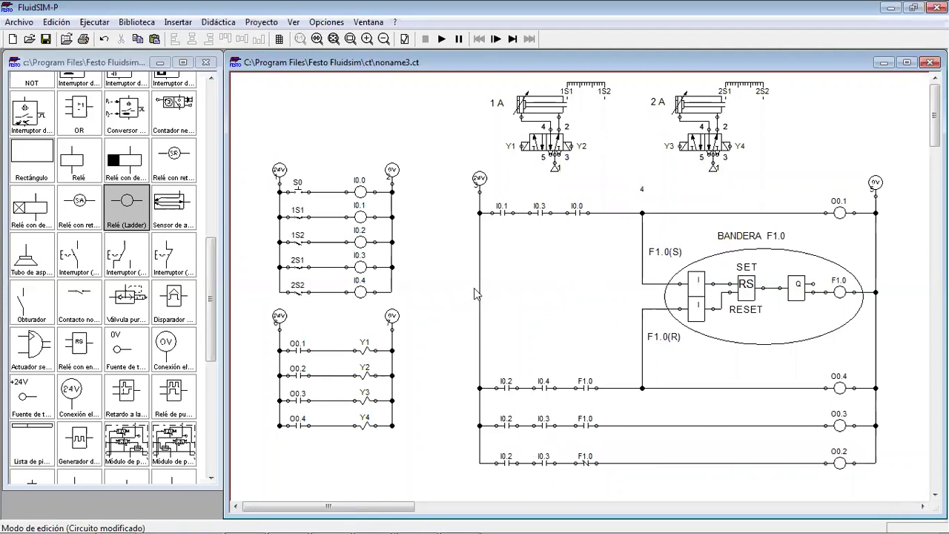
click(479, 388)
click(577, 279)
Step: Simulate the circuit, actuate start button S0 and advance by single state changes until O0.1 and Y1 shift cylinder 1A's valve
click(442, 39)
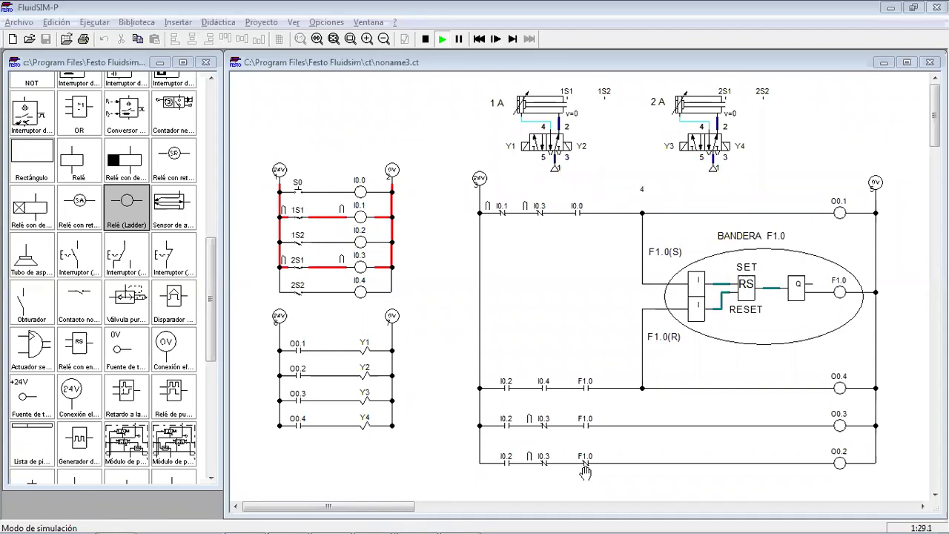
click(513, 38)
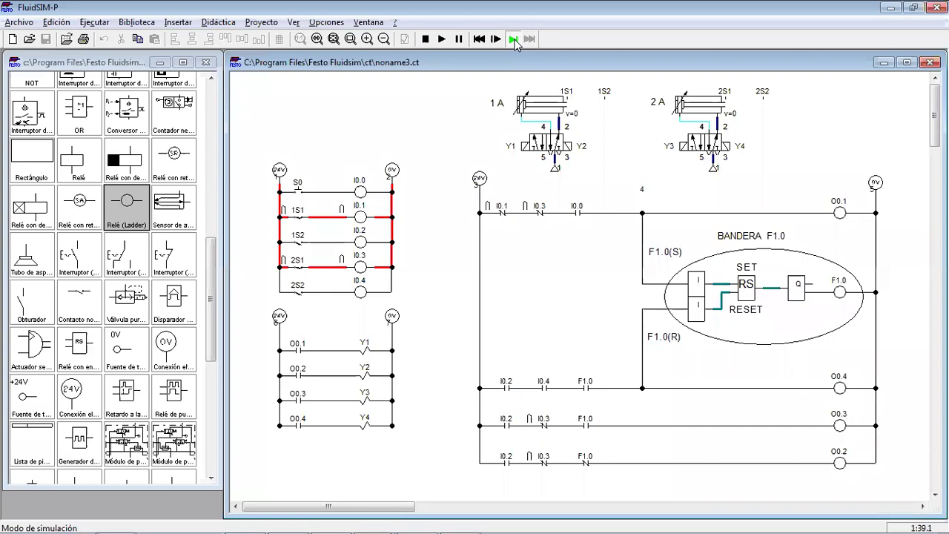
click(301, 180)
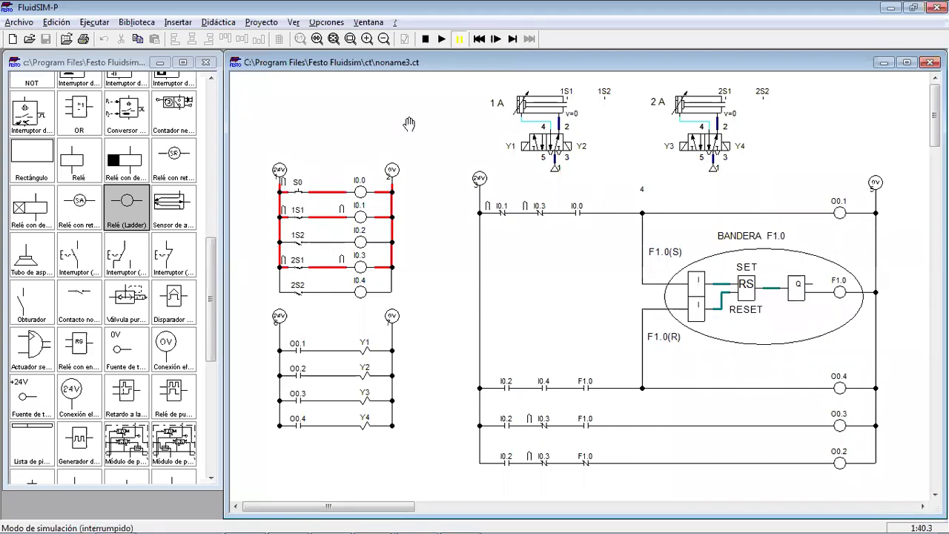
click(514, 41)
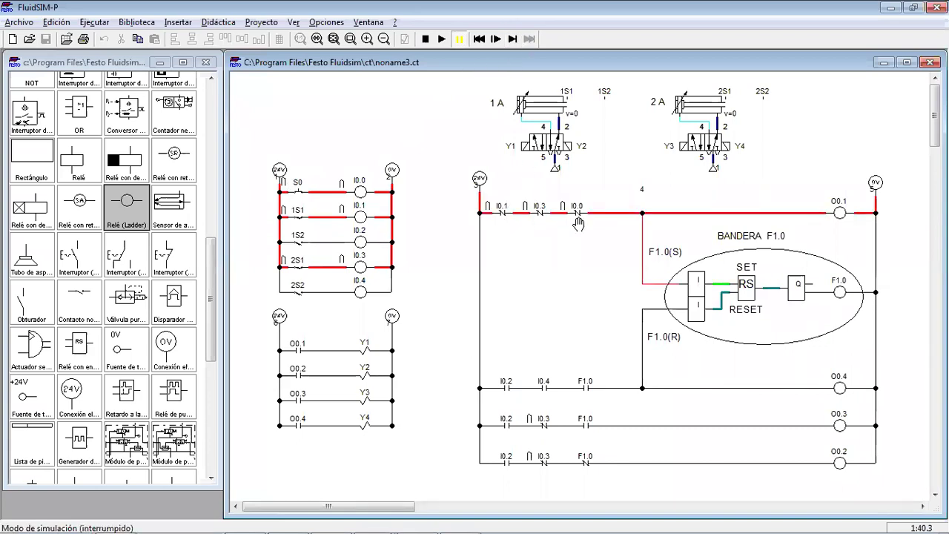
click(514, 41)
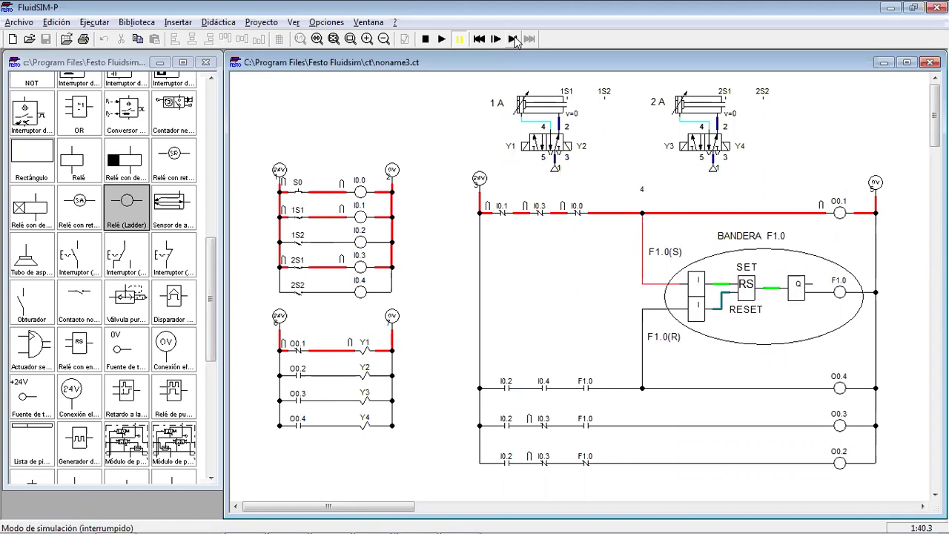
click(514, 40)
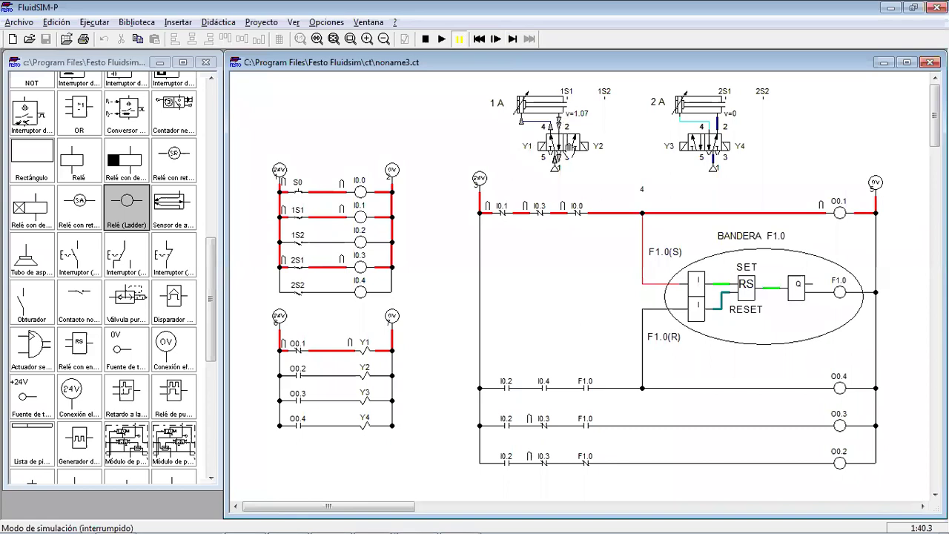
Step: Advance the paused simulation by state changes through the setting of flag F1.0 until cylinder 1A is extended at 1S2
click(513, 41)
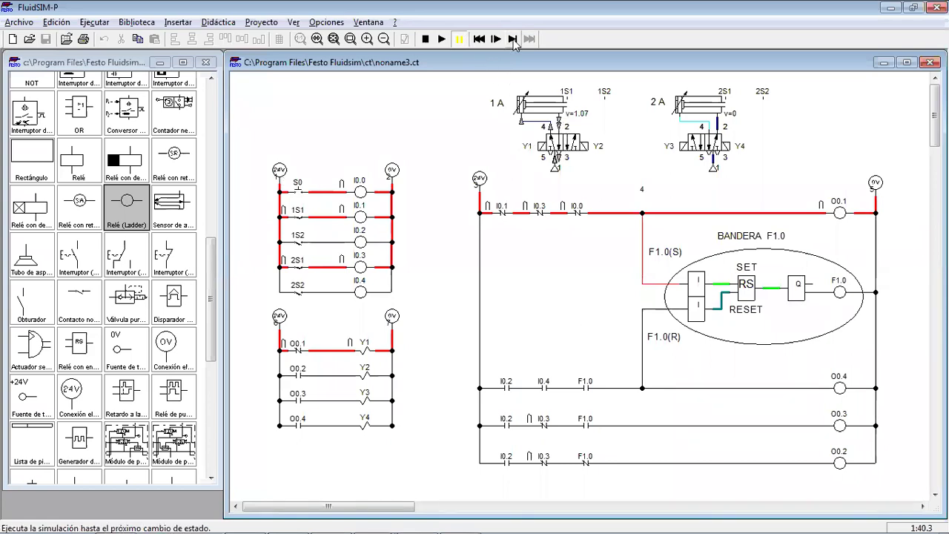
click(513, 41)
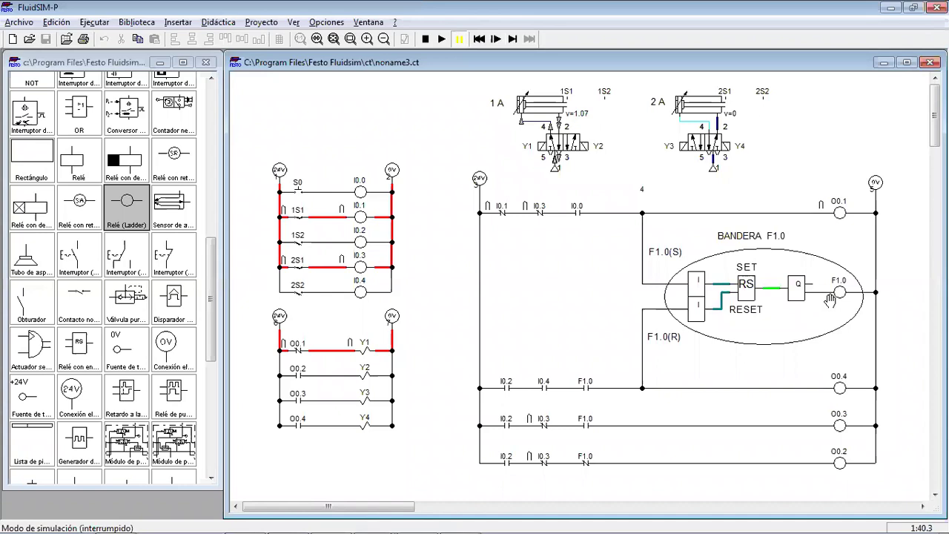
click(513, 40)
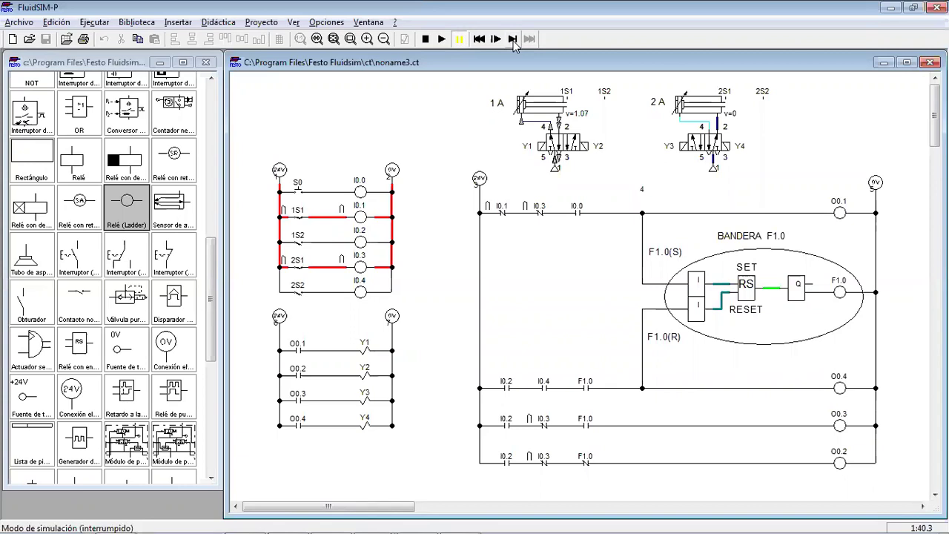
click(513, 39)
click(513, 39)
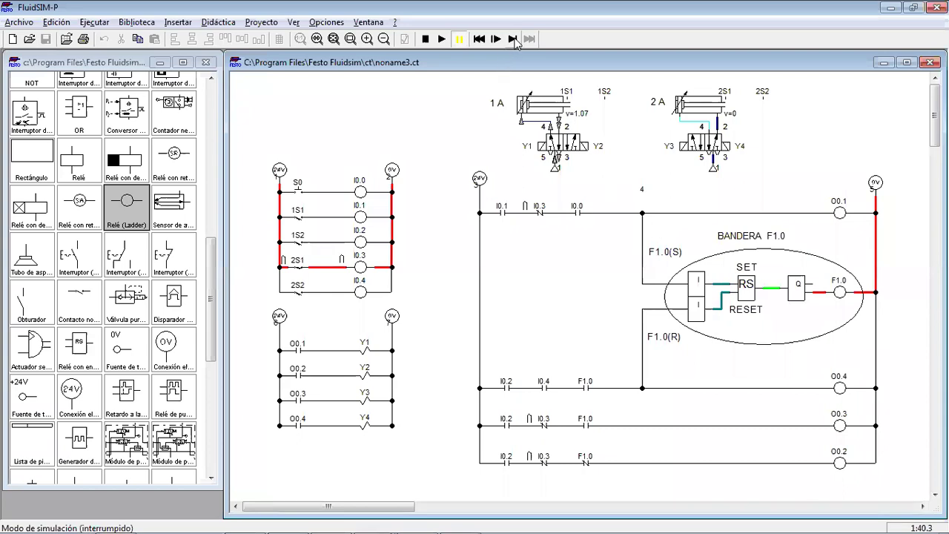
click(513, 39)
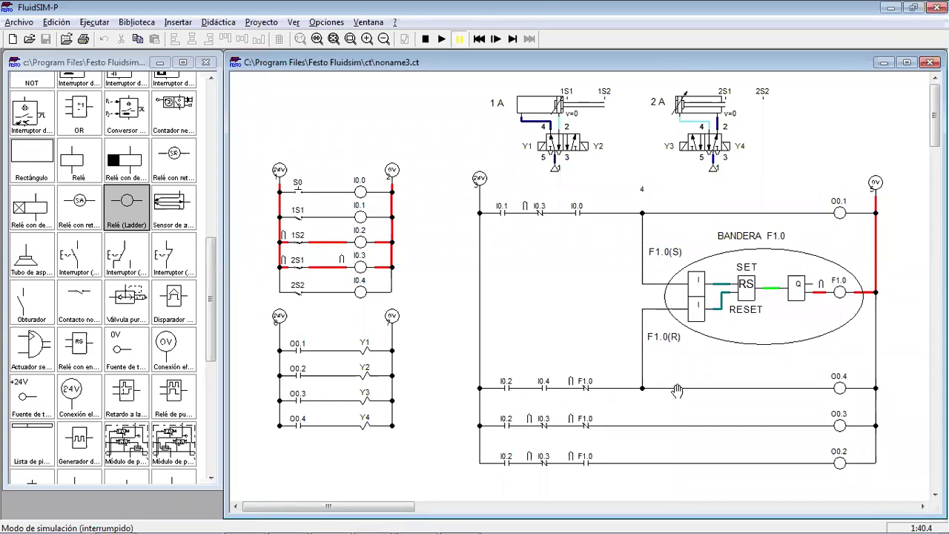
Step: Advance the simulation by state changes through output O0.3 and solenoid Y3 until cylinder 2A is fully extended at 2S2
click(513, 39)
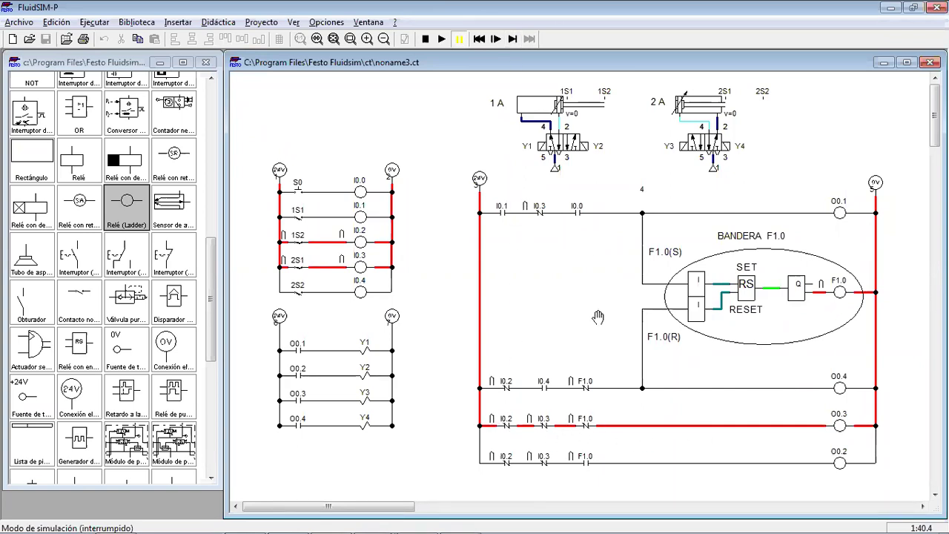
click(513, 39)
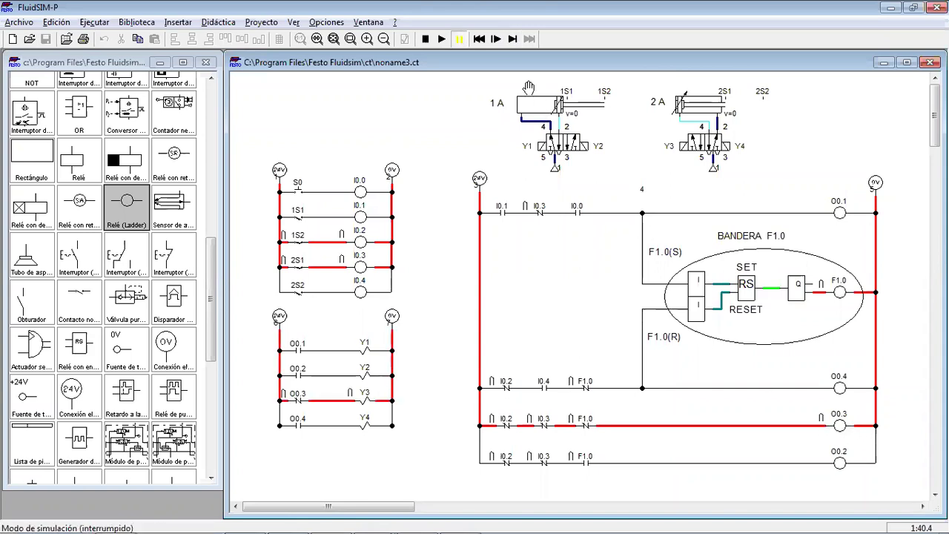
click(513, 39)
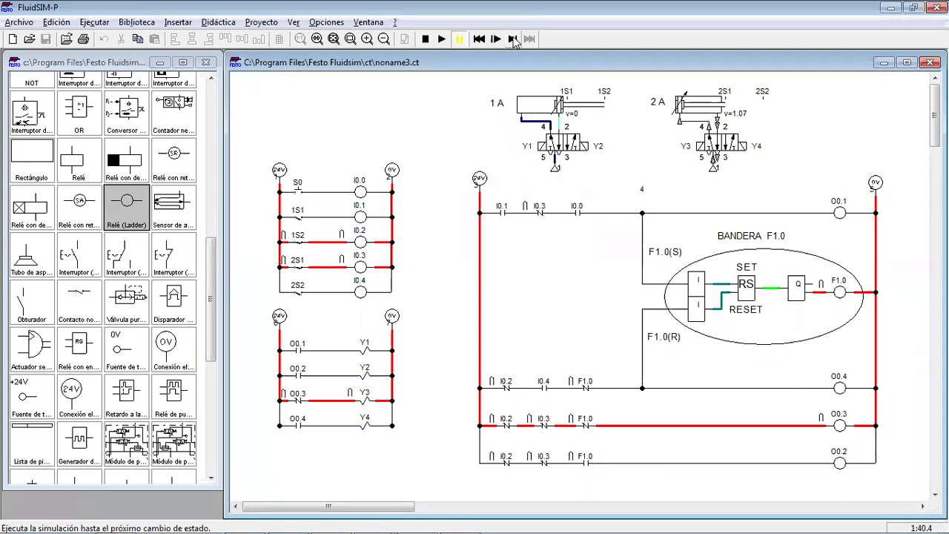
click(513, 39)
click(513, 39)
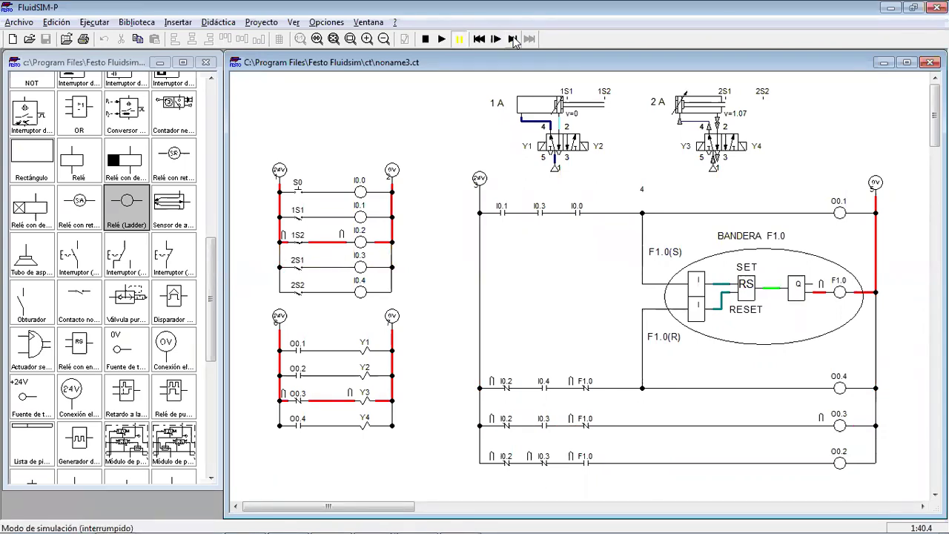
click(513, 40)
click(513, 39)
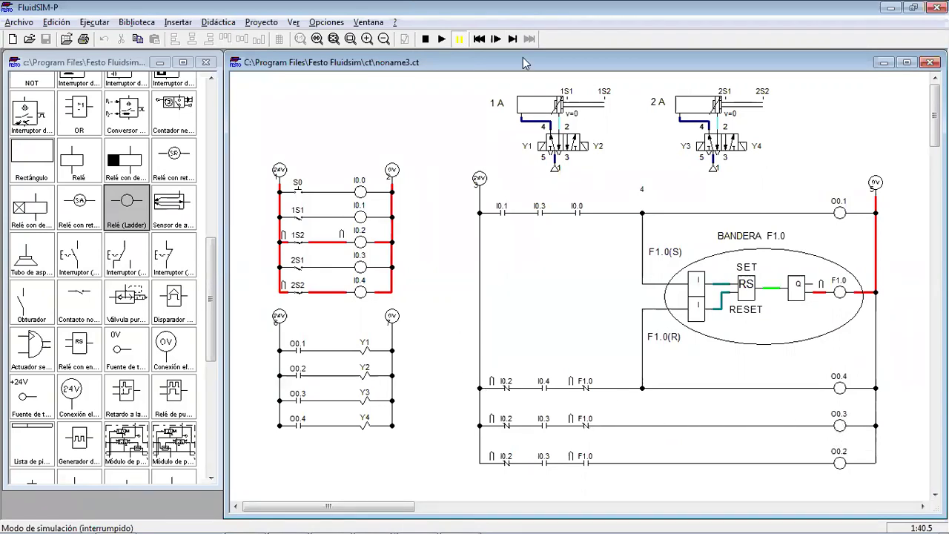
Step: Advance the simulation by state changes through output O0.4 and the F1.0 reset until cylinder 2A is back at 2S1
click(516, 38)
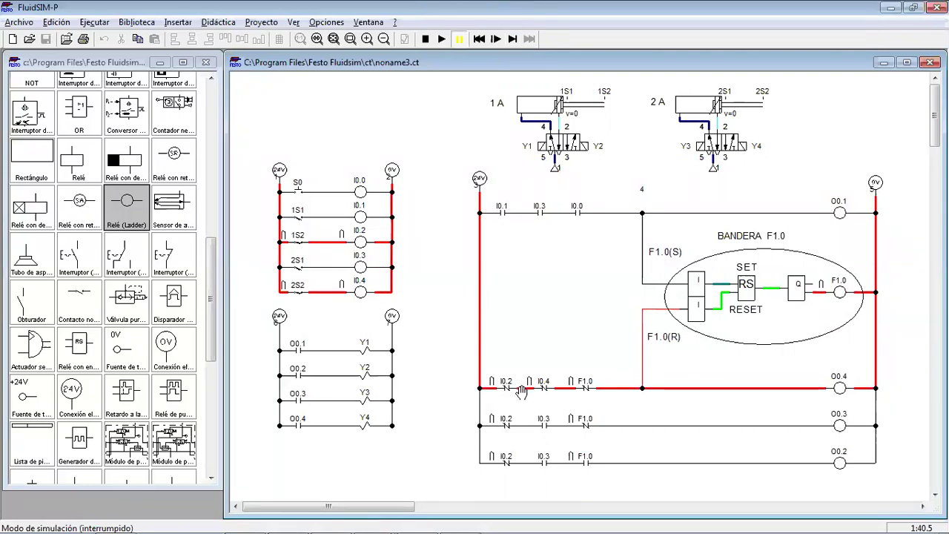
click(512, 40)
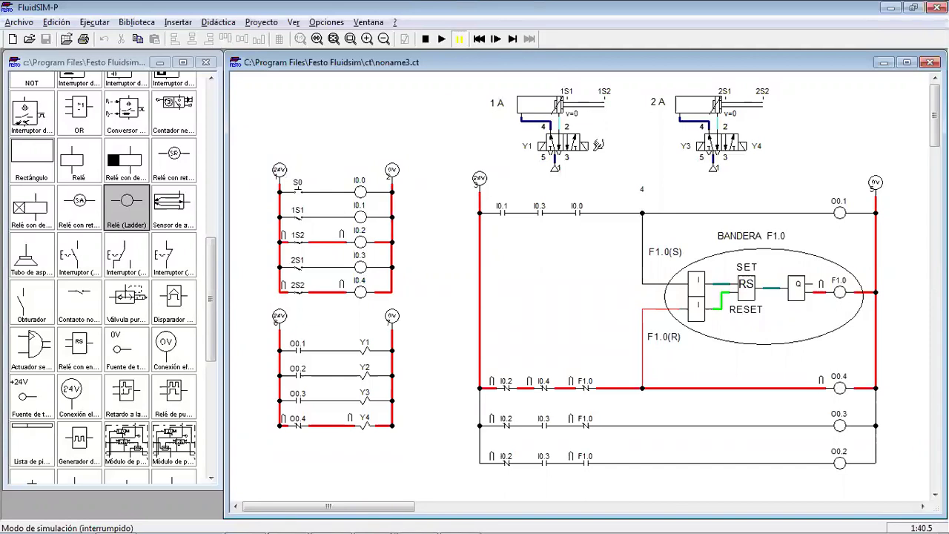
click(514, 44)
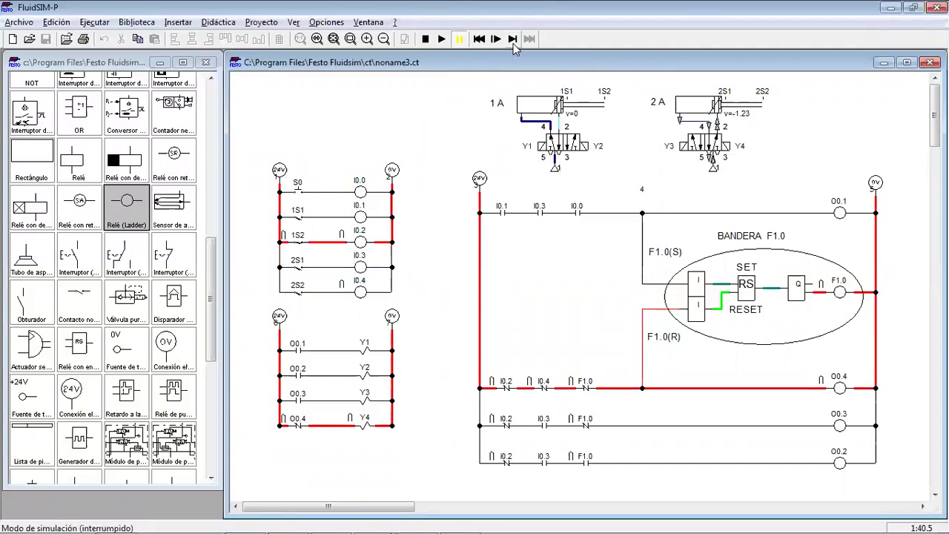
click(514, 44)
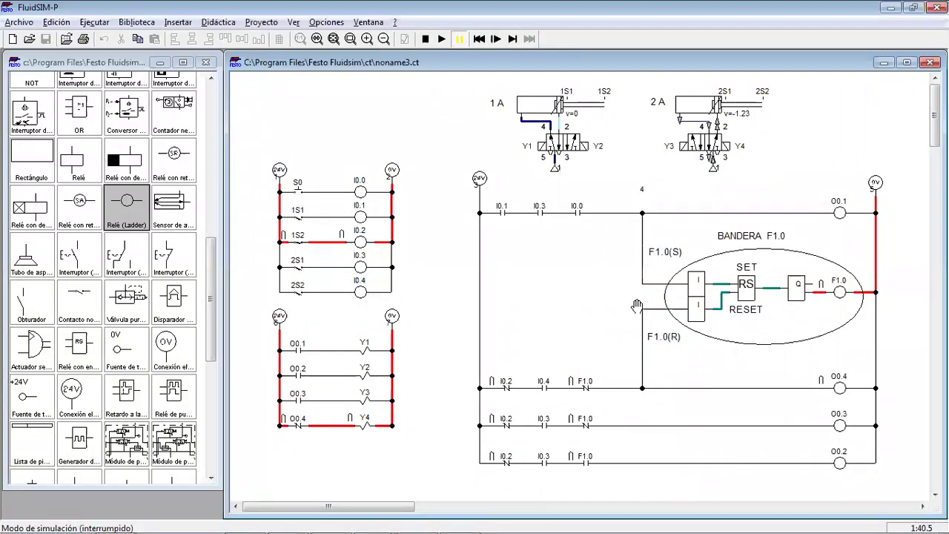
click(512, 39)
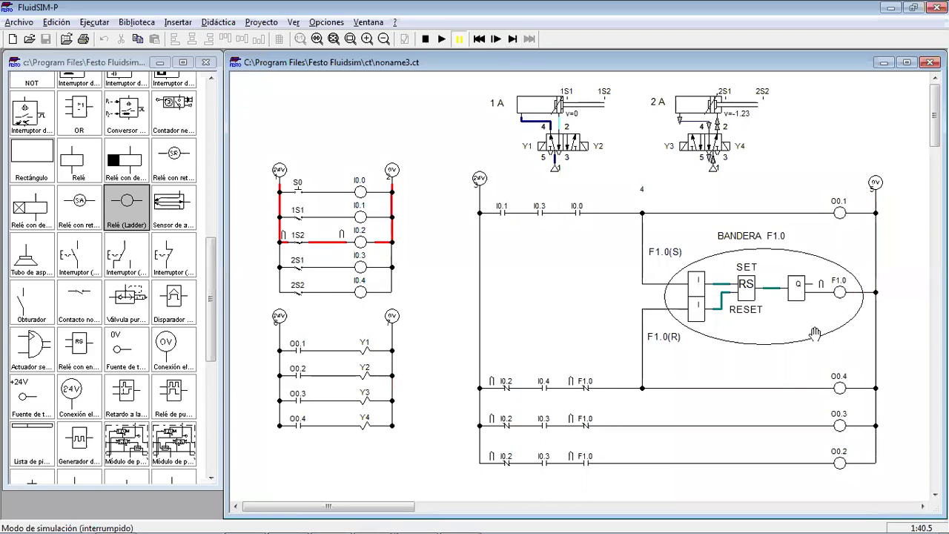
click(512, 39)
click(512, 39)
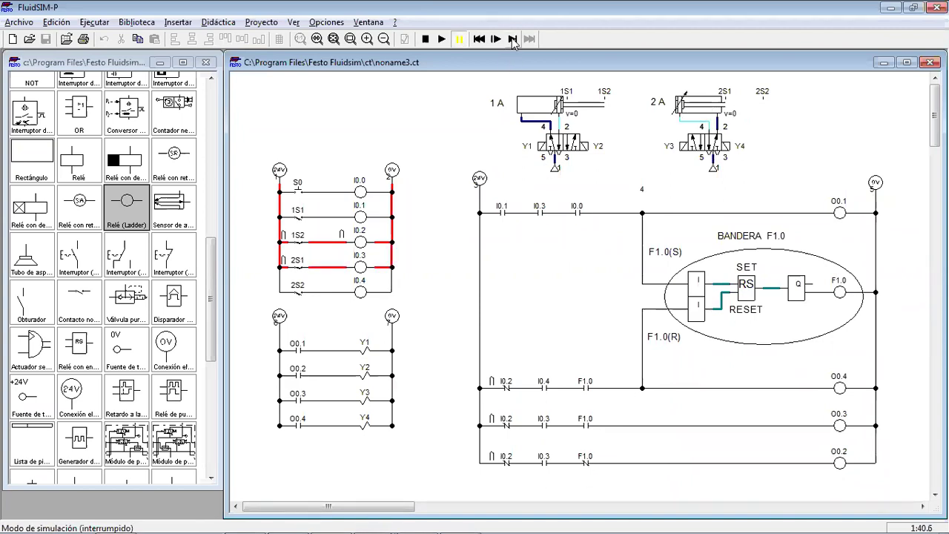
Step: Advance the simulation by state changes through the O0.2 rung until solenoid Y2 of cylinder 1A is energised
click(512, 39)
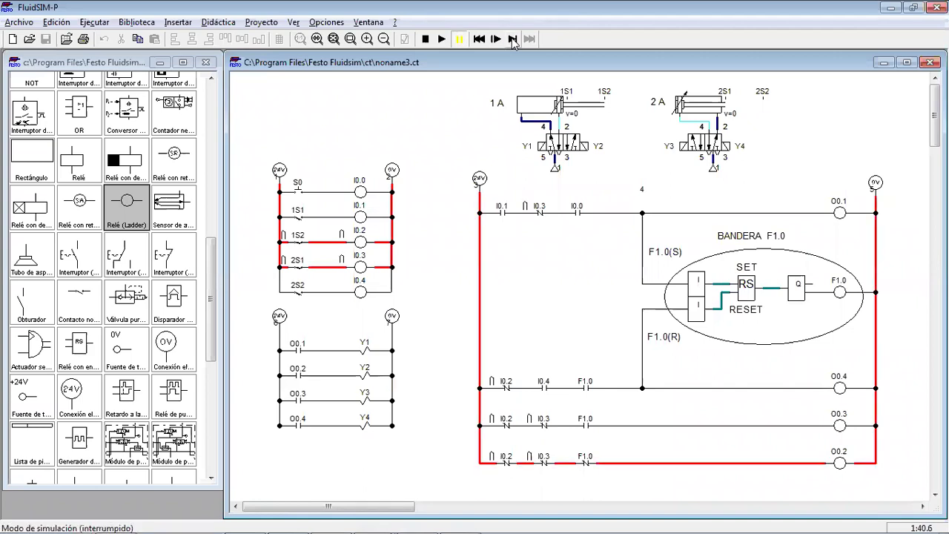
click(512, 39)
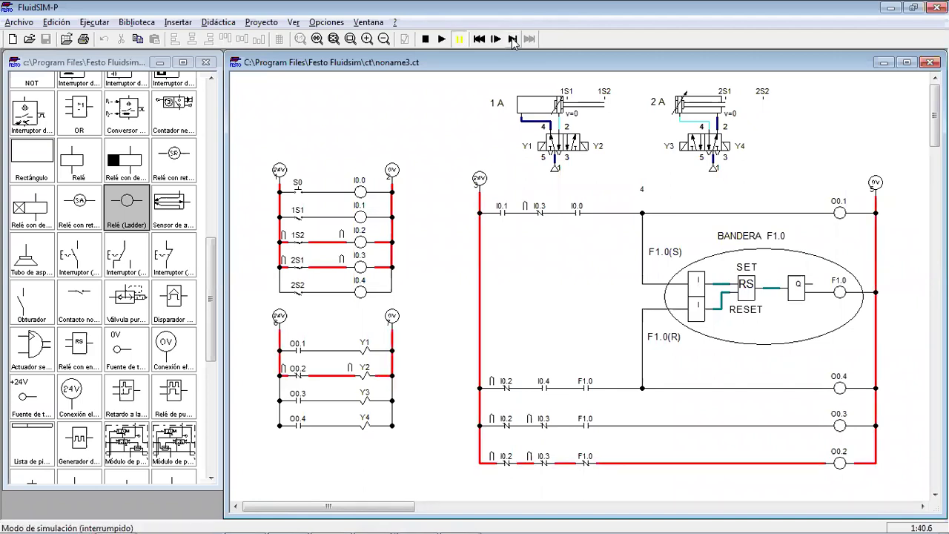